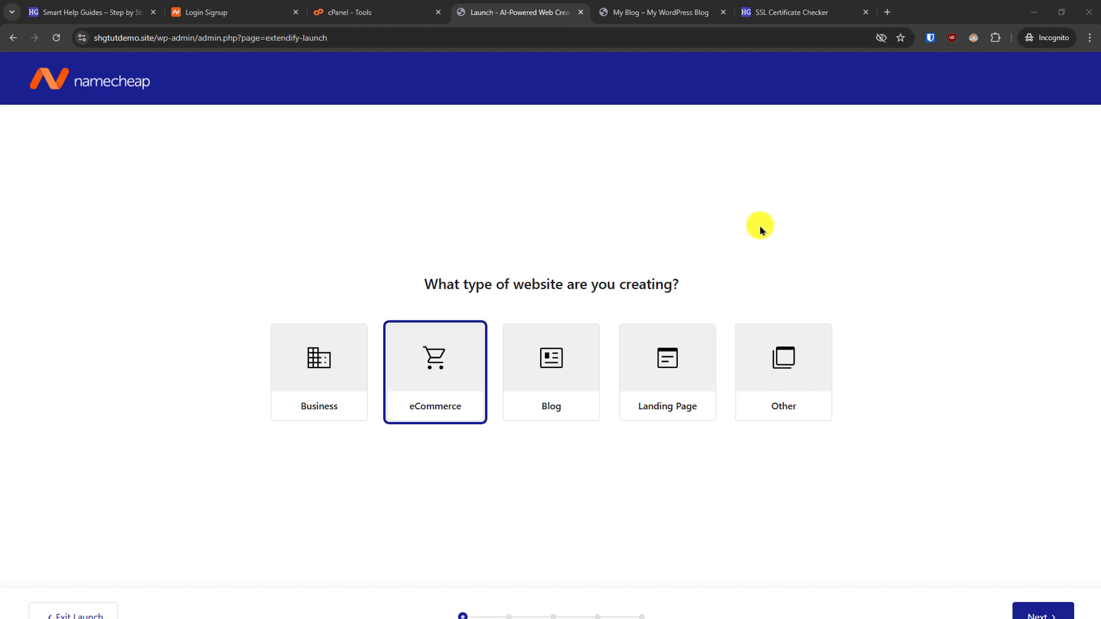
# Step: Switch from the Launch wizard to the cPanel - Tools browser tab
pyautogui.click(370, 11)
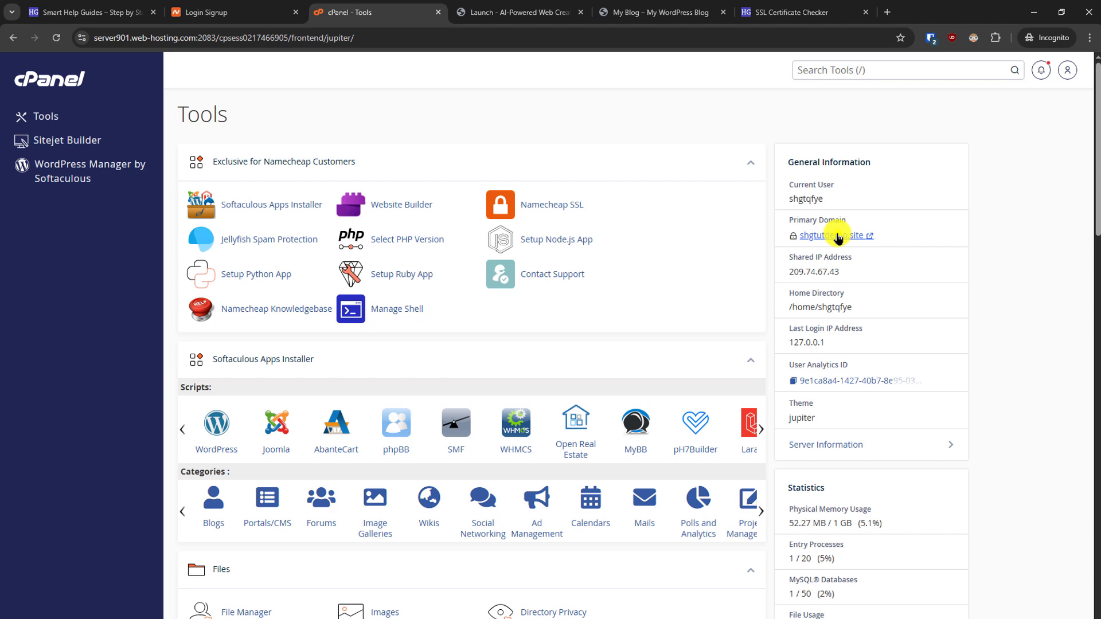
# Step: Copy the link address of the primary domain shgtutdemo.site from General Information
pyautogui.rightClick(836, 237)
pyautogui.click(914, 320)
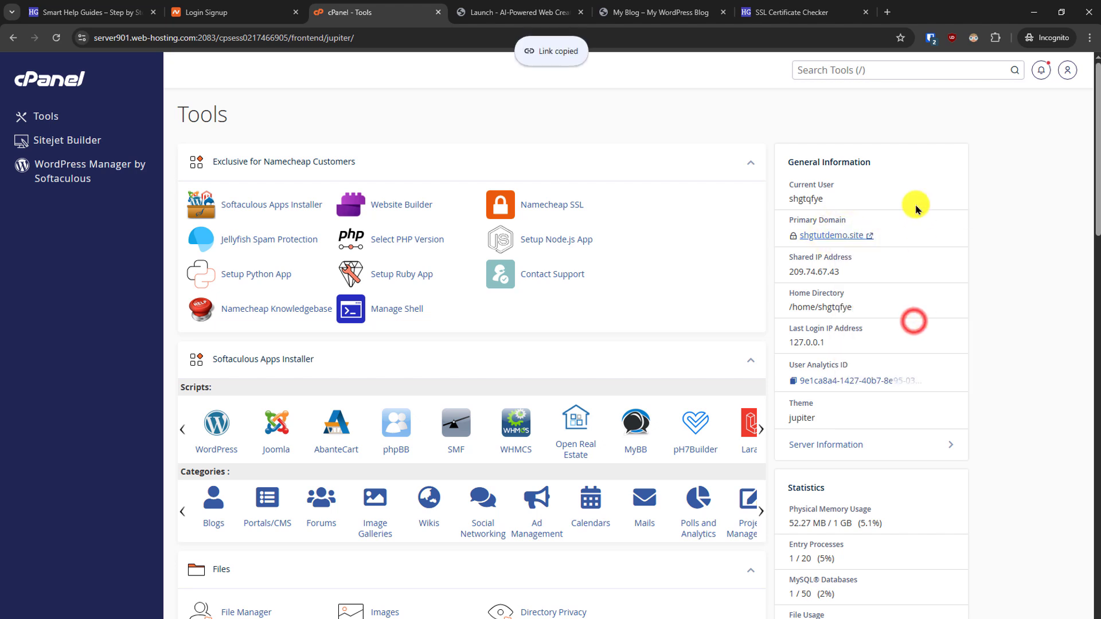
pyautogui.click(792, 13)
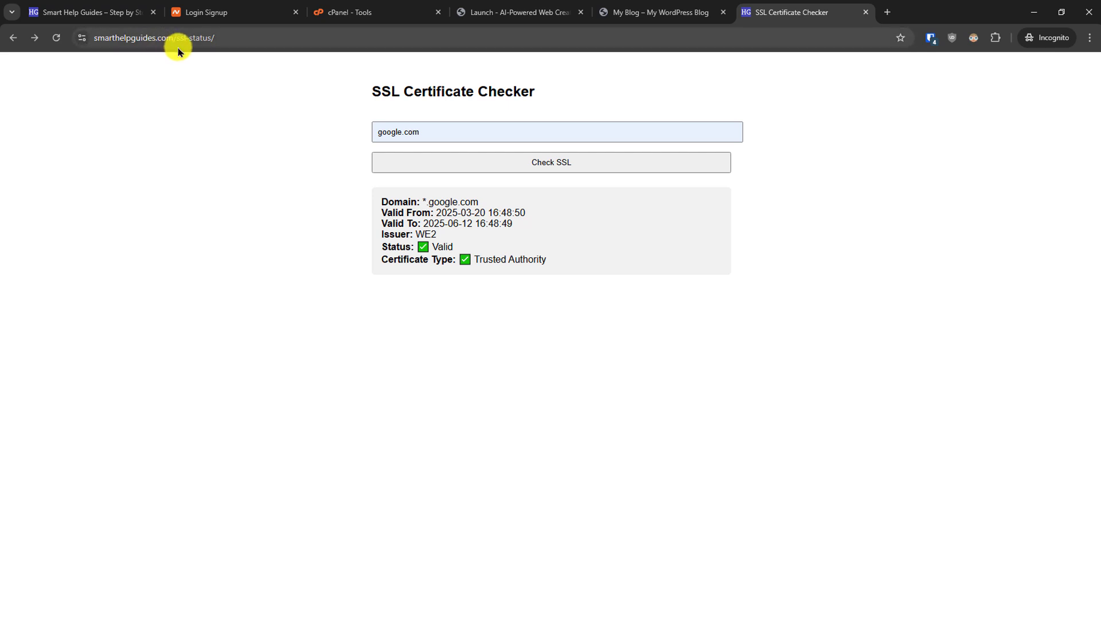
pyautogui.tripleClick(418, 132)
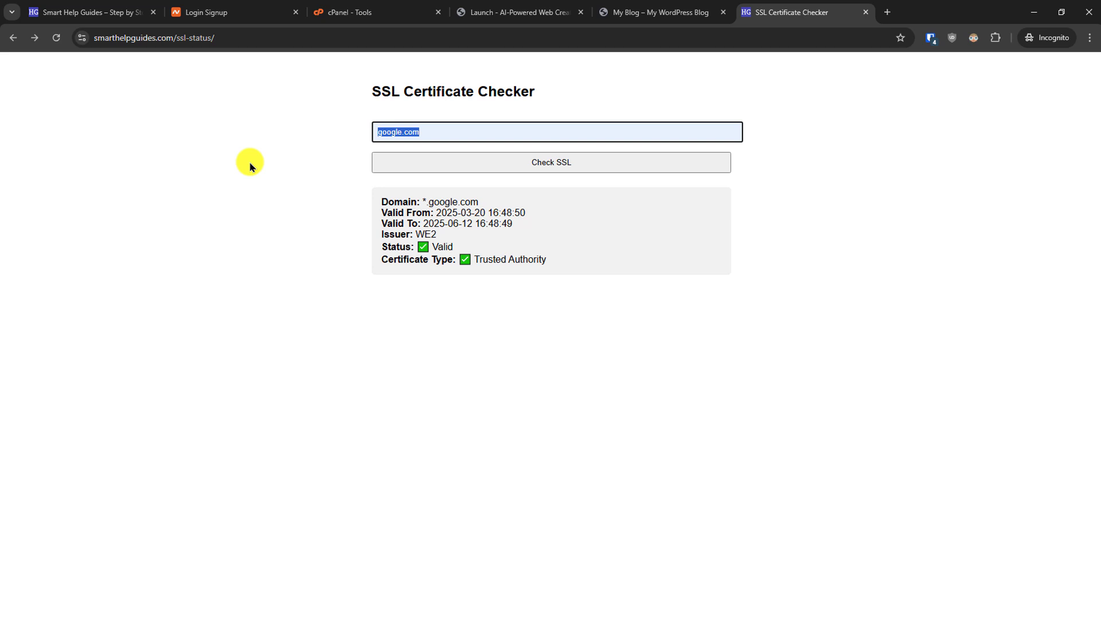
pyautogui.hotkey('ctrl', 'v')
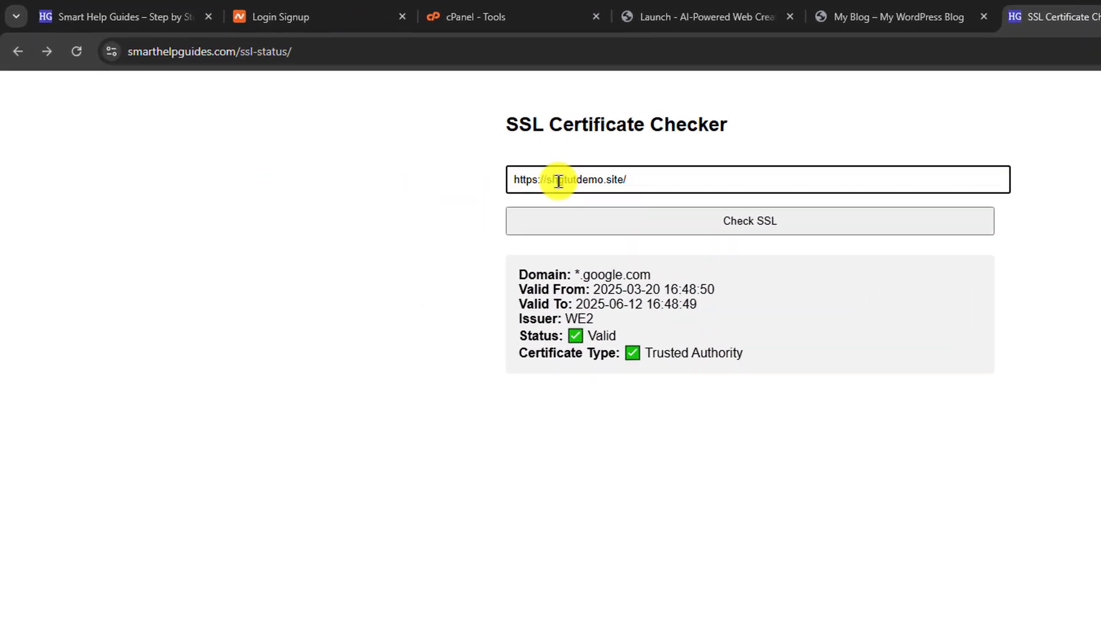
pyautogui.click(424, 141)
pyautogui.doubleClick(542, 181)
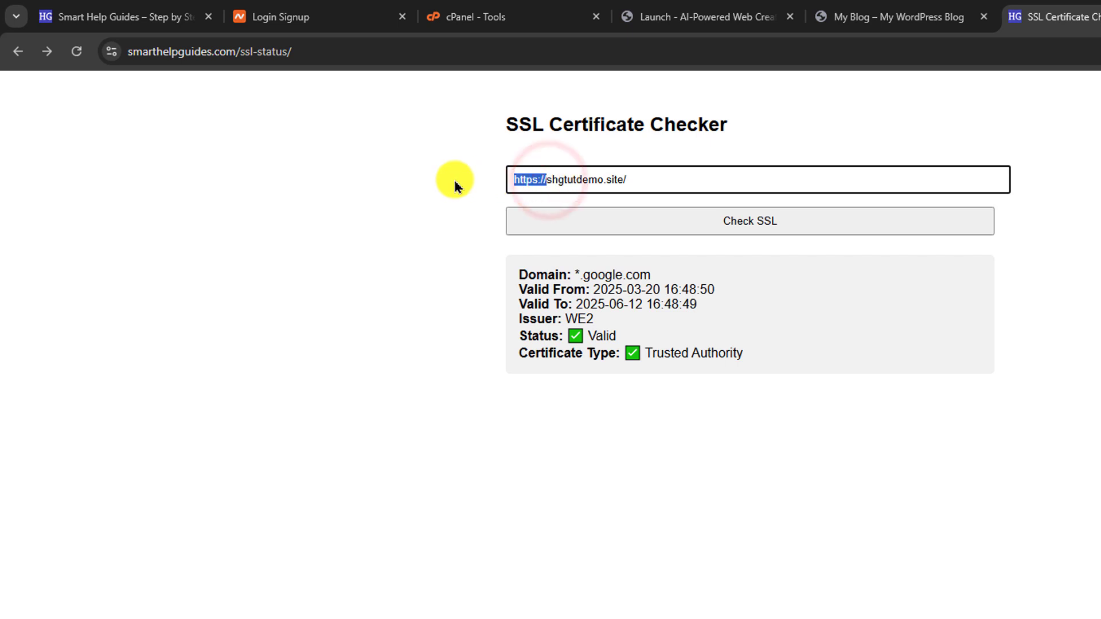
pyautogui.press('BackSpace')
pyautogui.click(634, 181)
pyautogui.press('BackSpace')
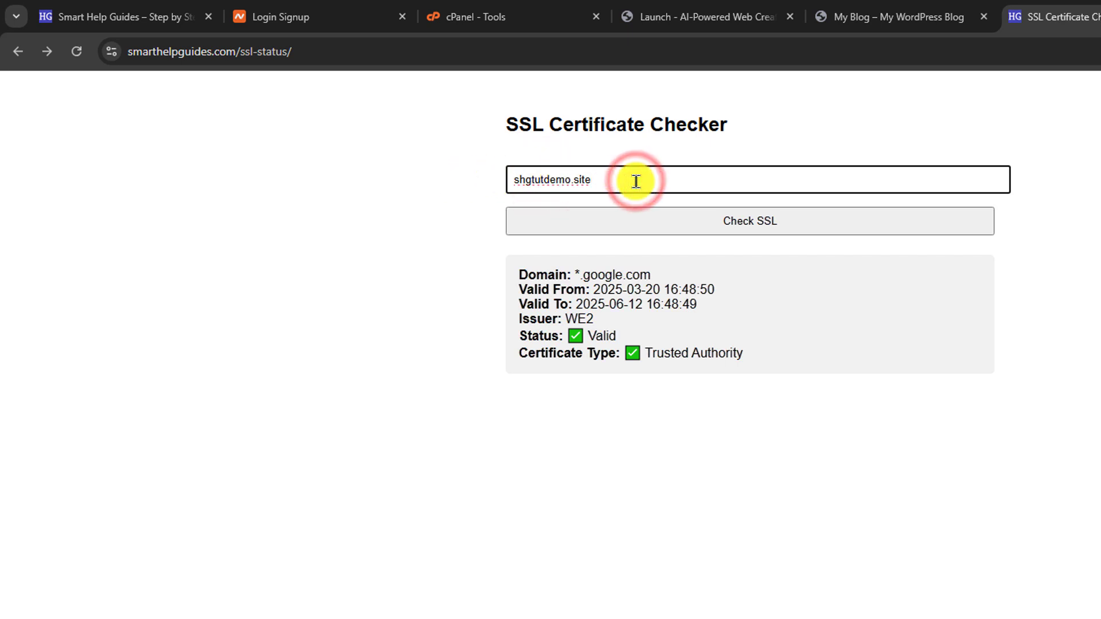
pyautogui.click(752, 231)
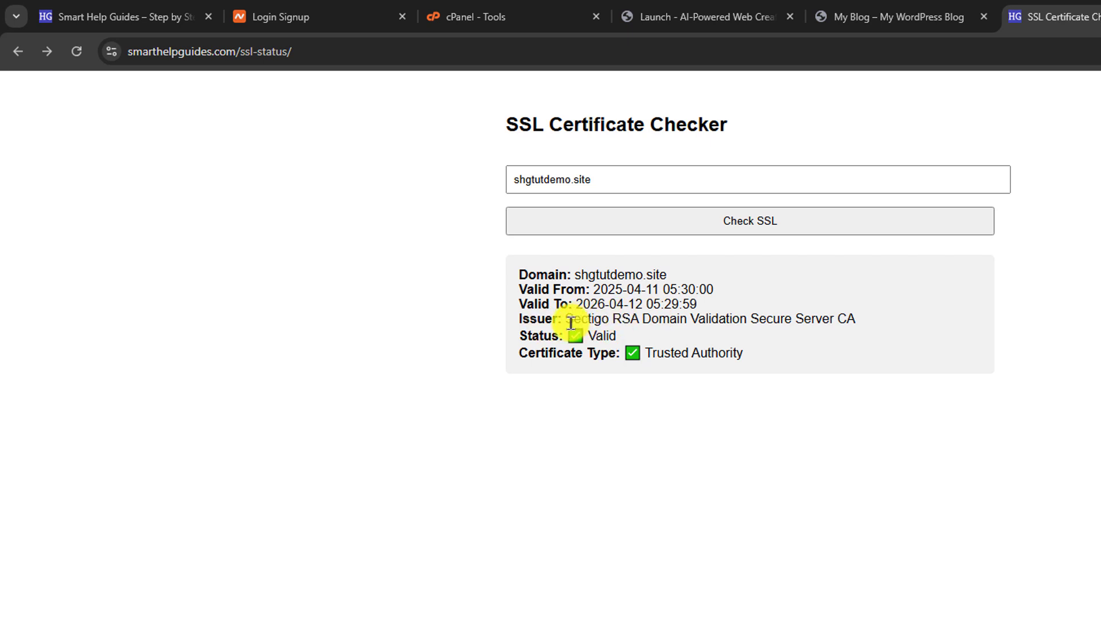
# Step: Highlight the Sectigo issuer, Valid status and Trusted Authority lines, then return to Launch
pyautogui.moveTo(567, 320)
pyautogui.mouseDown()
pyautogui.moveTo(707, 321)
pyautogui.moveTo(781, 348)
pyautogui.mouseUp()
pyautogui.click(795, 354)
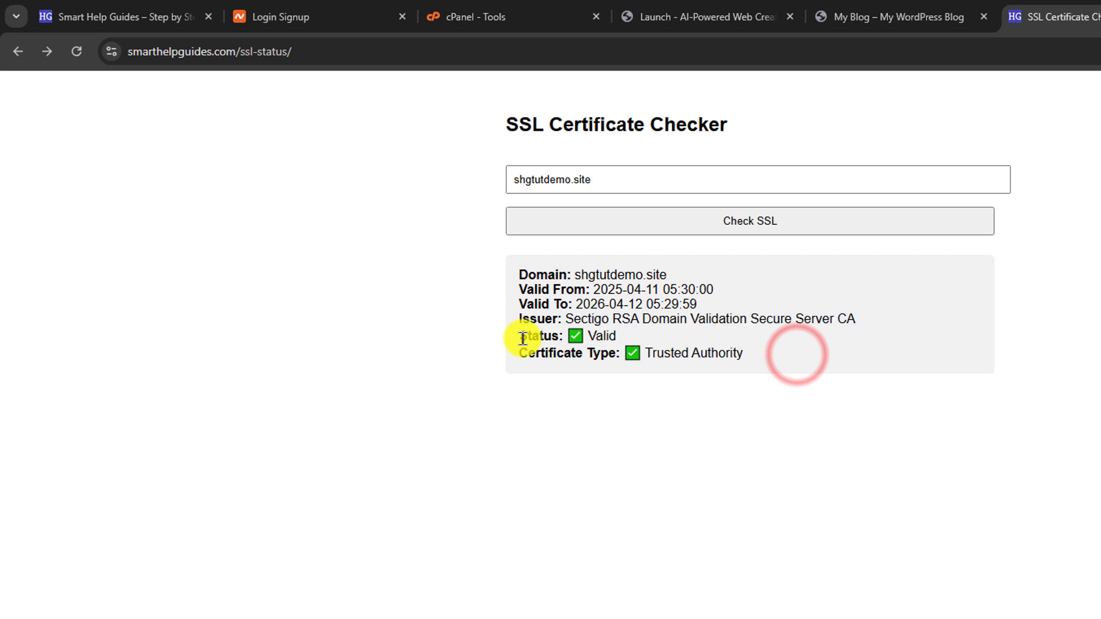
pyautogui.moveTo(520, 337); pyautogui.dragTo(659, 339)
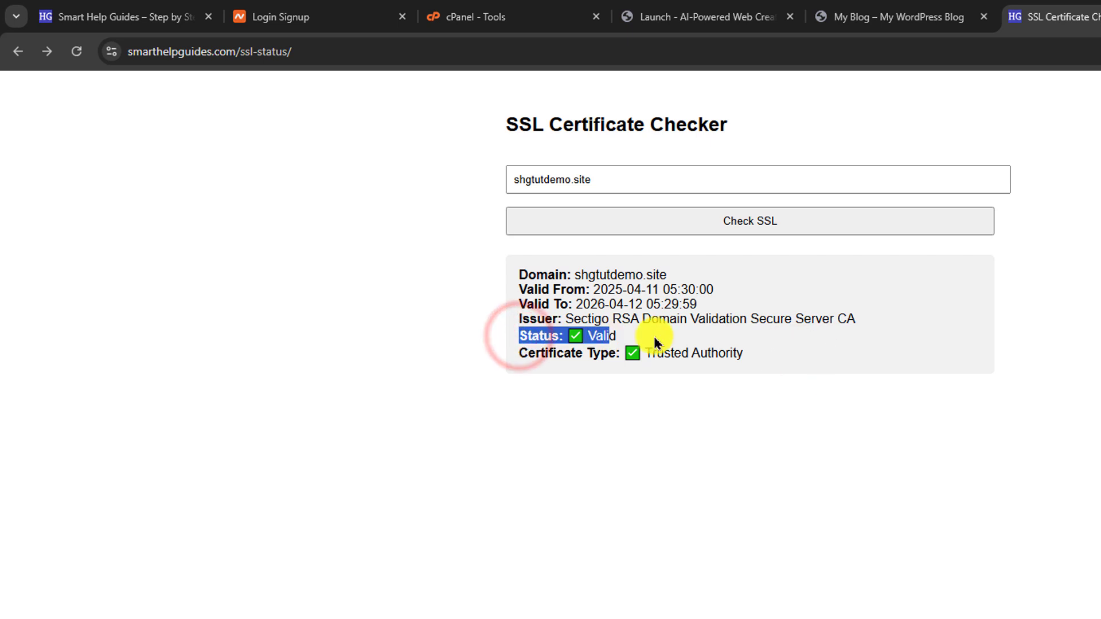
pyautogui.click(654, 335)
pyautogui.moveTo(522, 352); pyautogui.dragTo(691, 353)
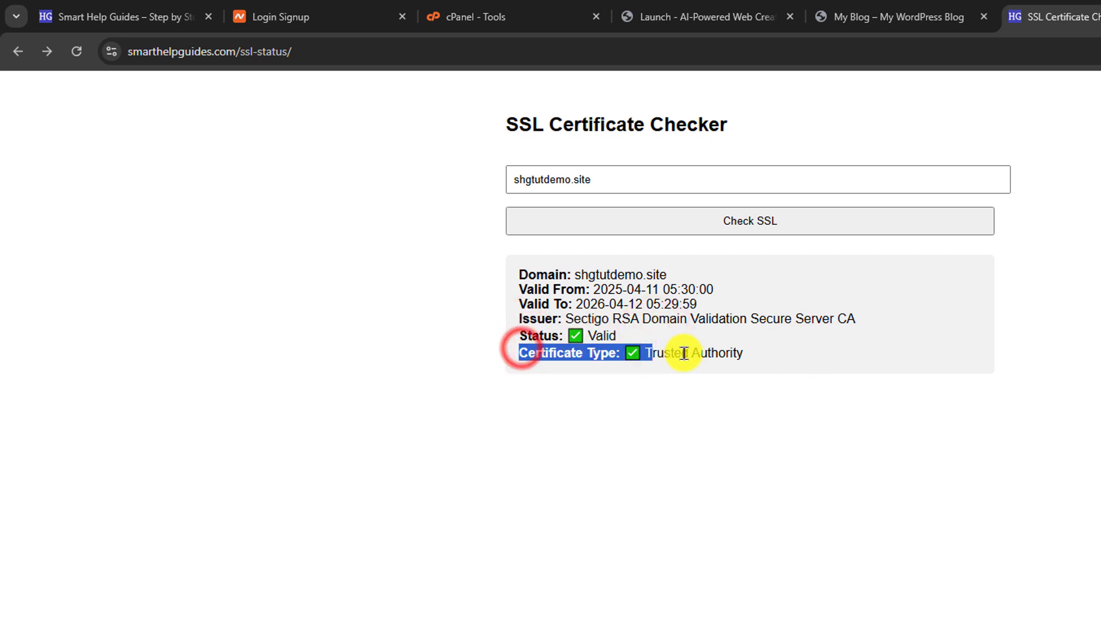
pyautogui.click(563, 260)
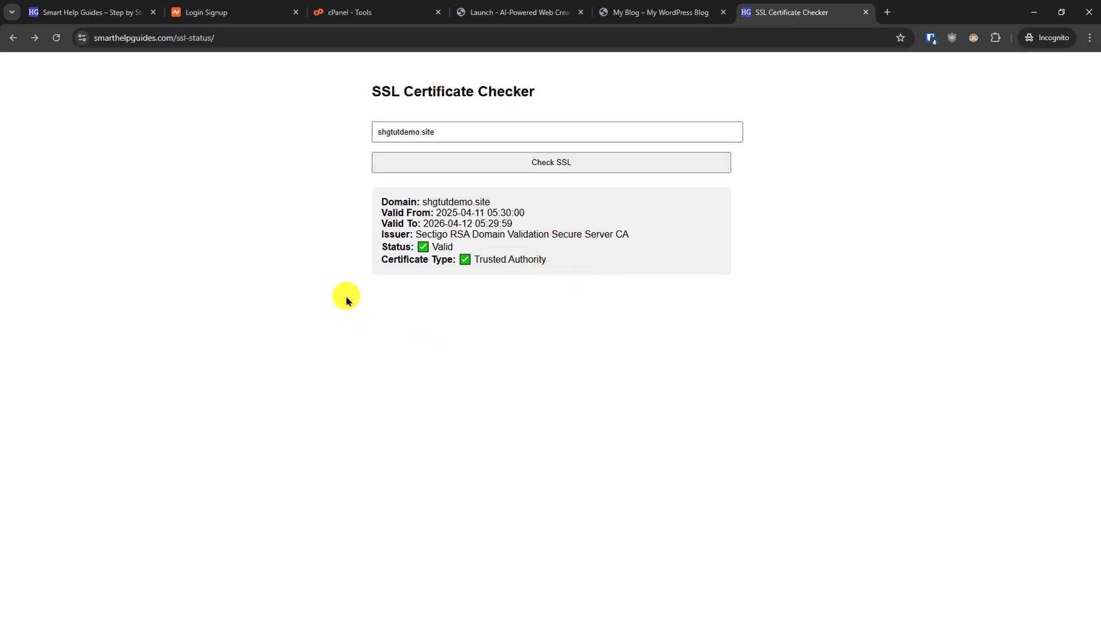
pyautogui.click(497, 10)
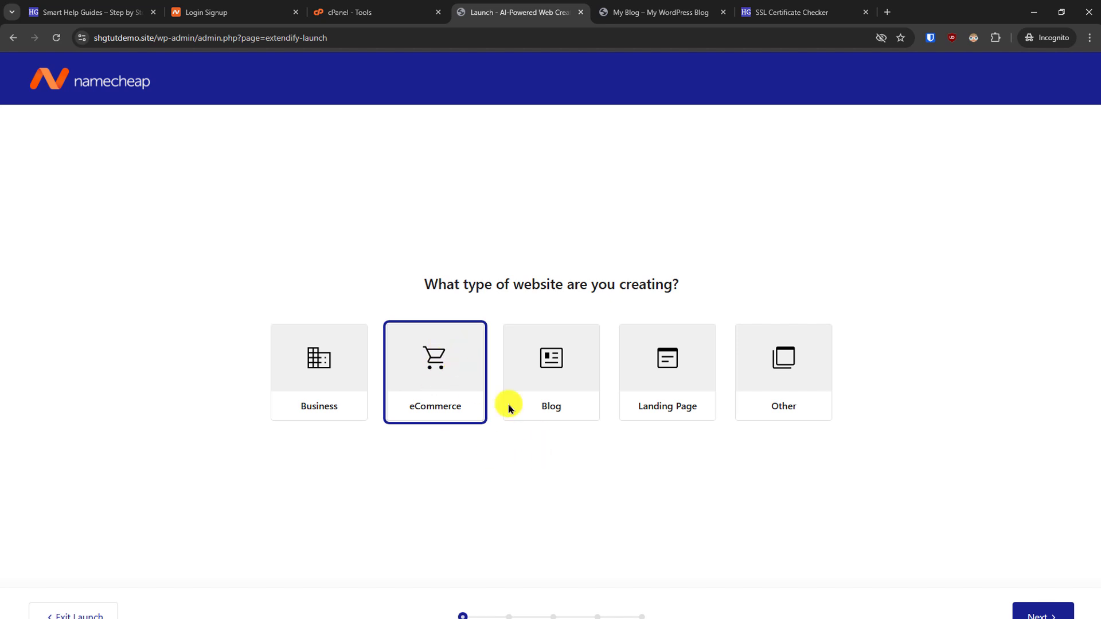
# Step: Submit the Arth Yoga title, description and Professional/Inspirational tones for customization
pyautogui.click(1045, 613)
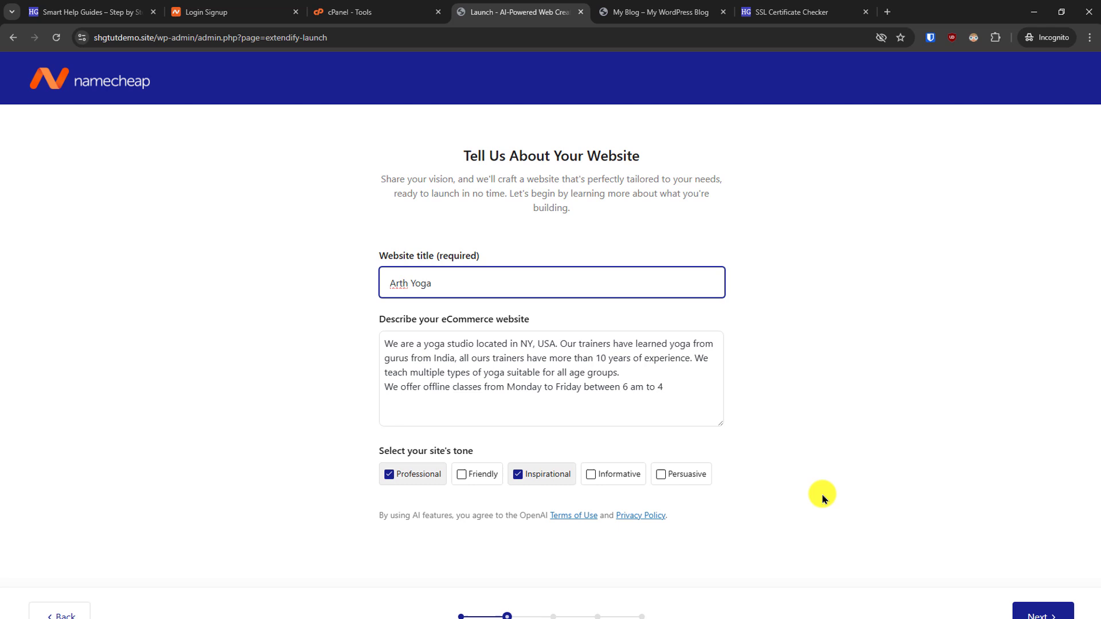
pyautogui.scroll(-2, 1010, 566)
pyautogui.click(1044, 589)
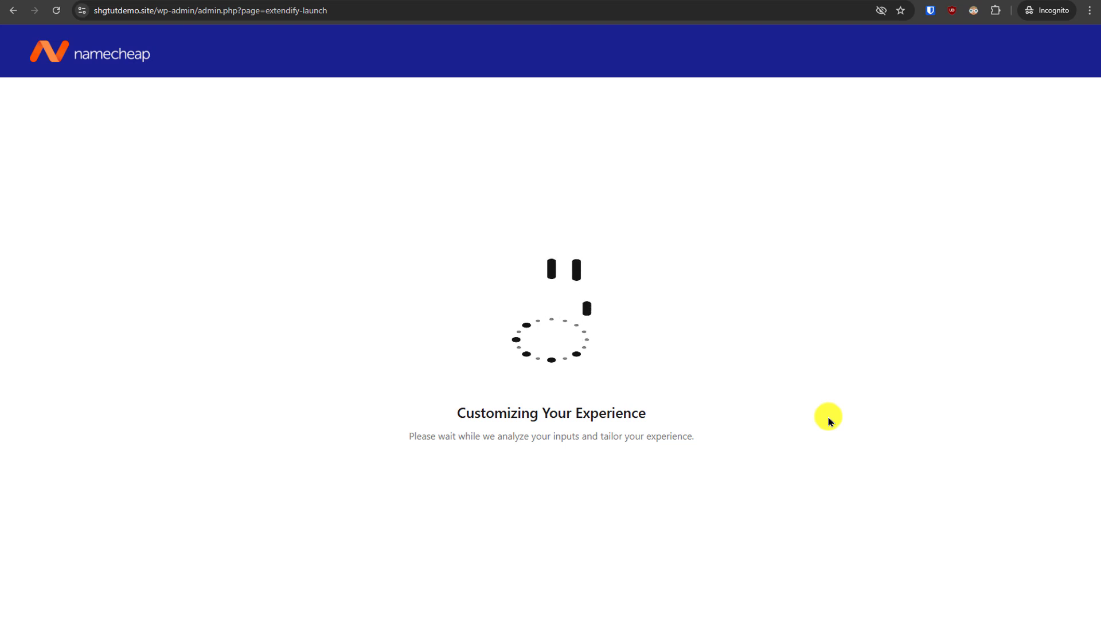
# Step: Choose Multi-Page Website, try the Master Yoga design, then pick Experience Authentic Yoga
pyautogui.click(486, 375)
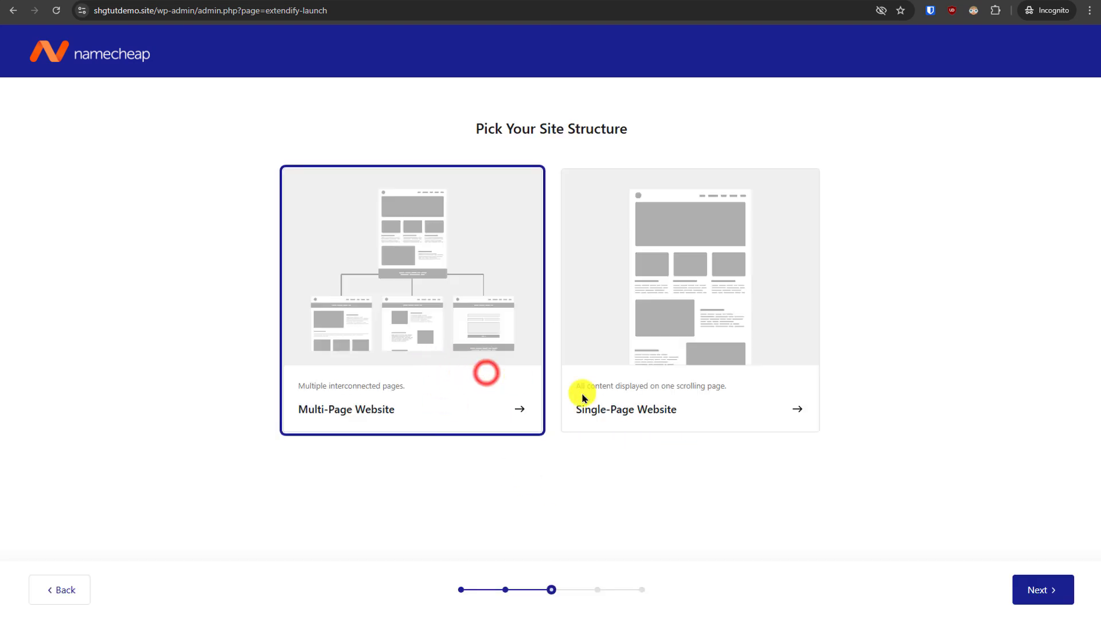
pyautogui.click(1037, 590)
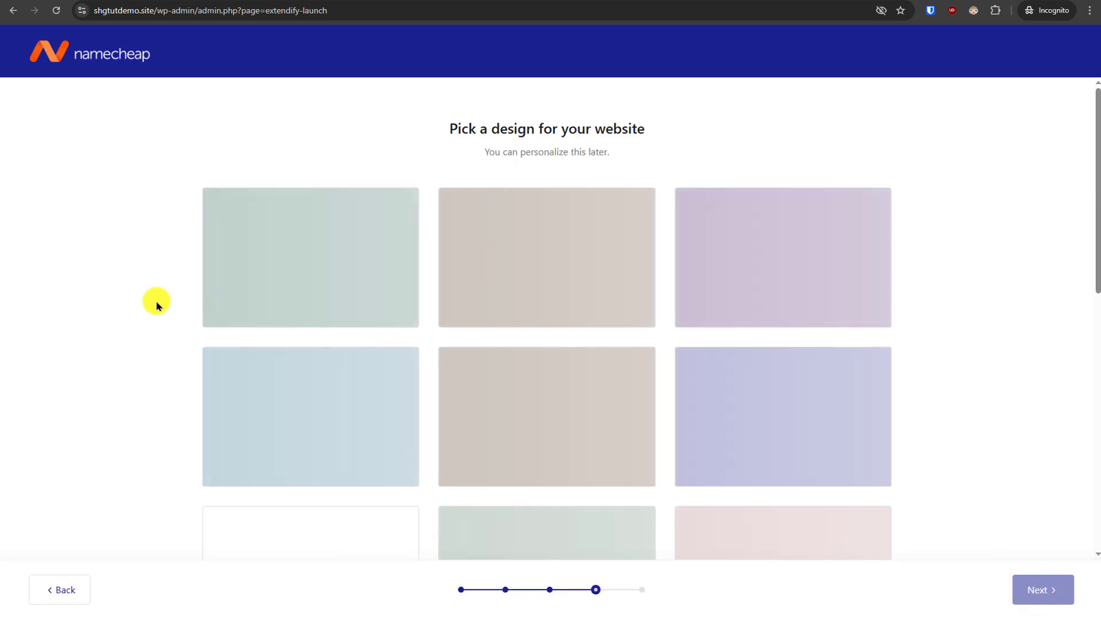
pyautogui.scroll(-2, 157, 306)
pyautogui.scroll(-1, 156, 310)
pyautogui.scroll(-2, 155, 313)
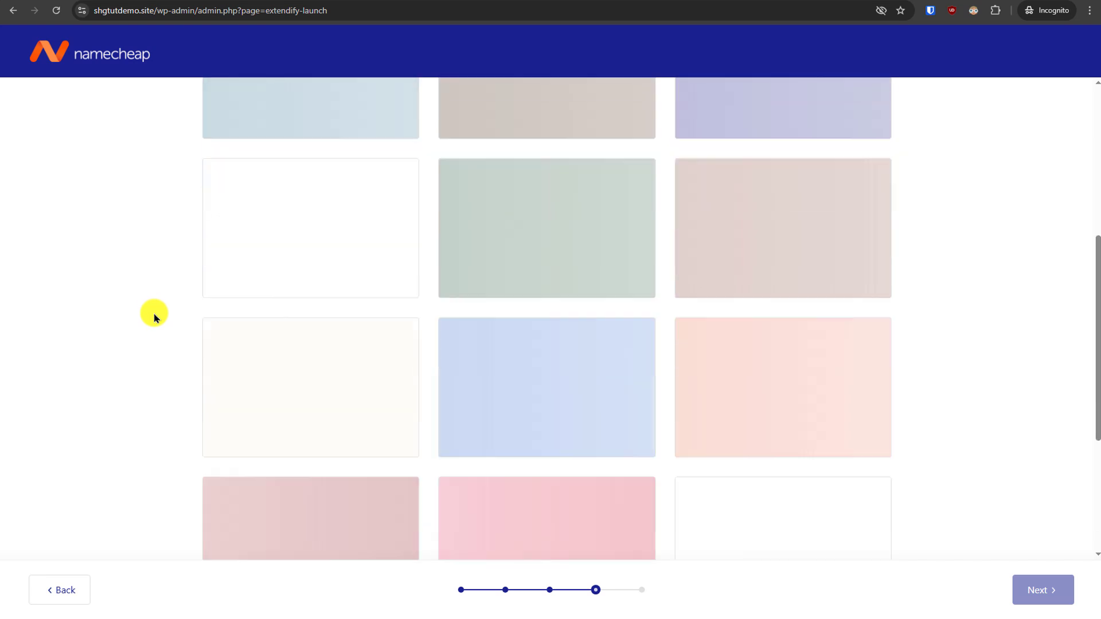
pyautogui.scroll(-1, 155, 315)
pyautogui.scroll(-1, 155, 316)
pyautogui.scroll(3, 155, 315)
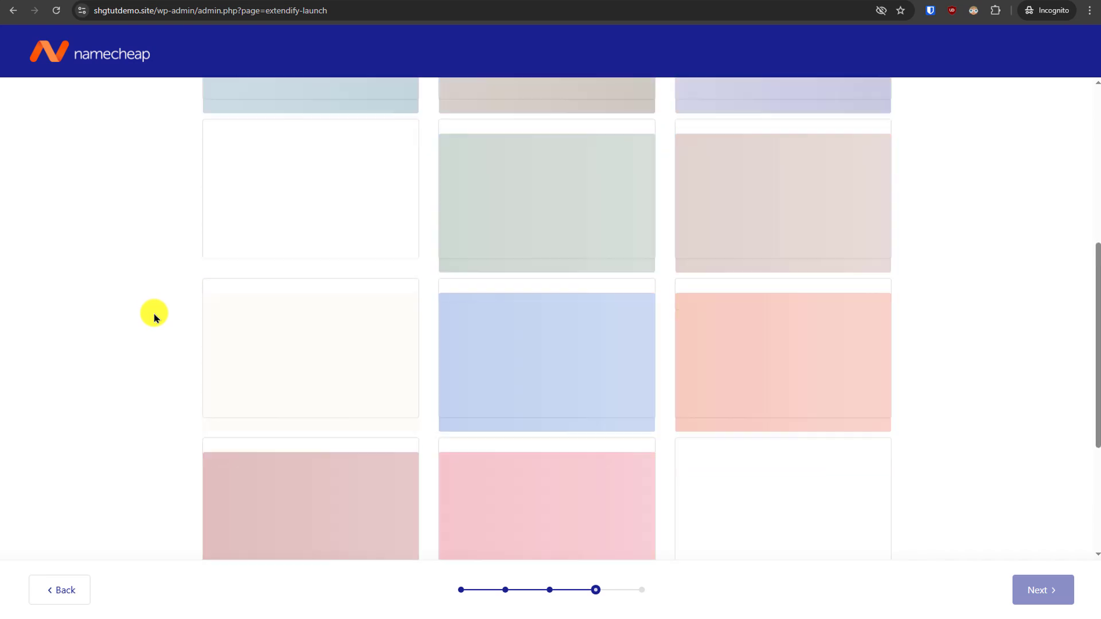
pyautogui.scroll(3, 155, 317)
pyautogui.scroll(1, 155, 316)
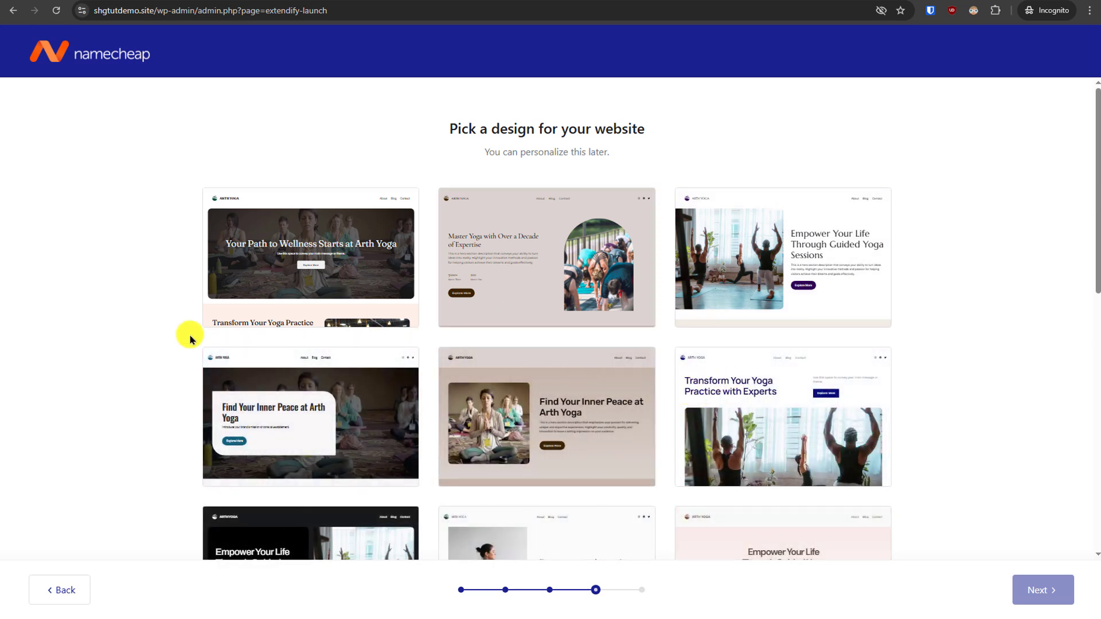
pyautogui.scroll(-1, 164, 344)
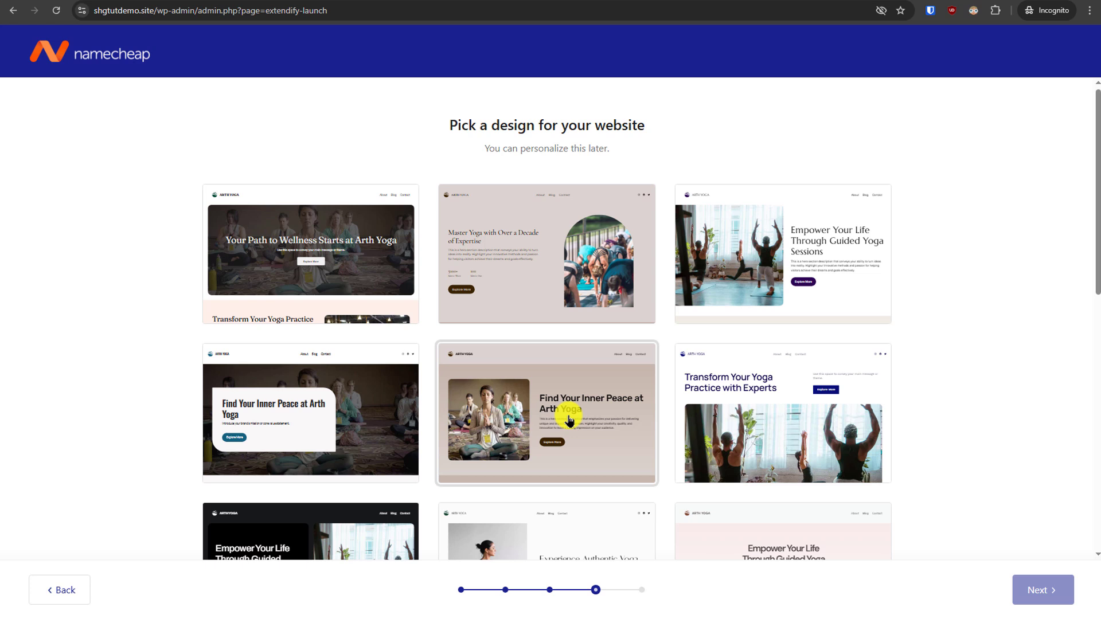
pyautogui.scroll(-1, 573, 443)
pyautogui.scroll(-3, 574, 443)
pyautogui.scroll(-2, 562, 410)
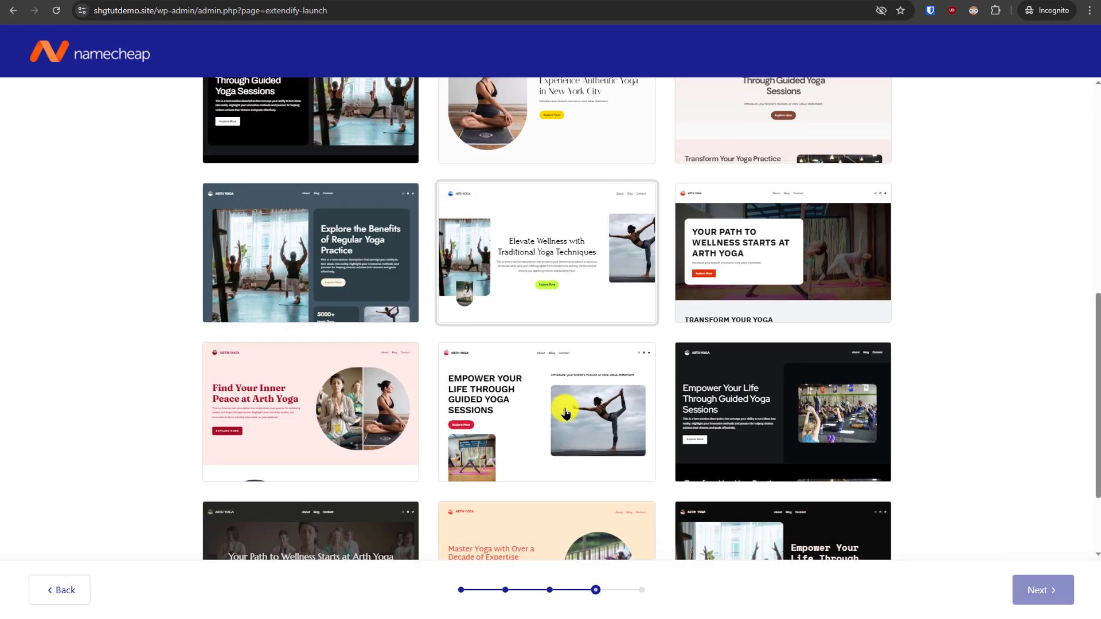
pyautogui.scroll(-2, 565, 414)
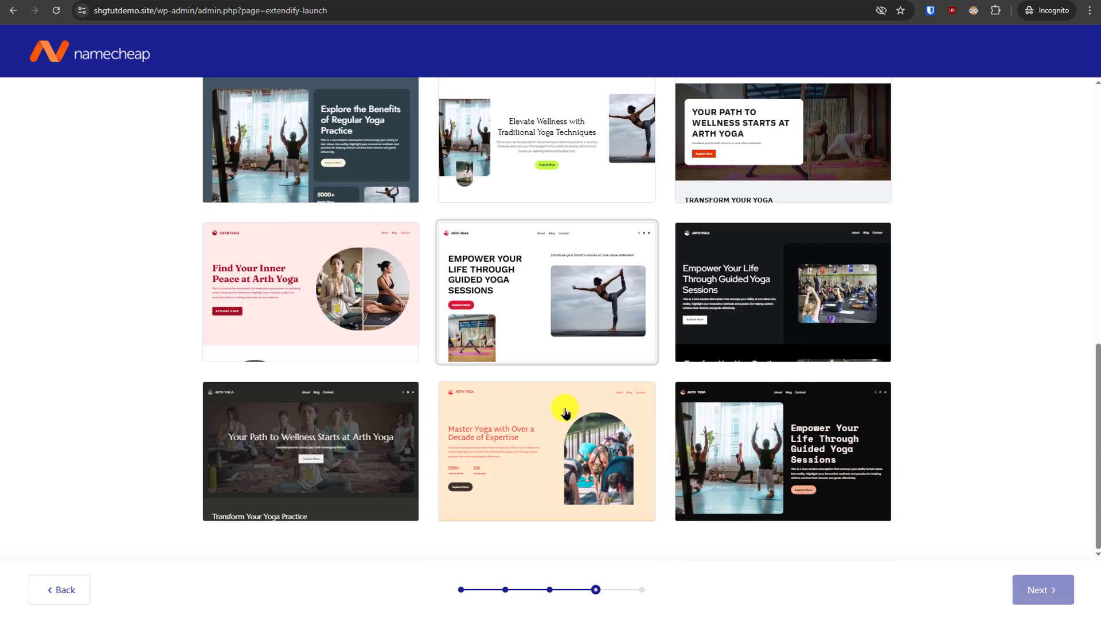
pyautogui.click(518, 381)
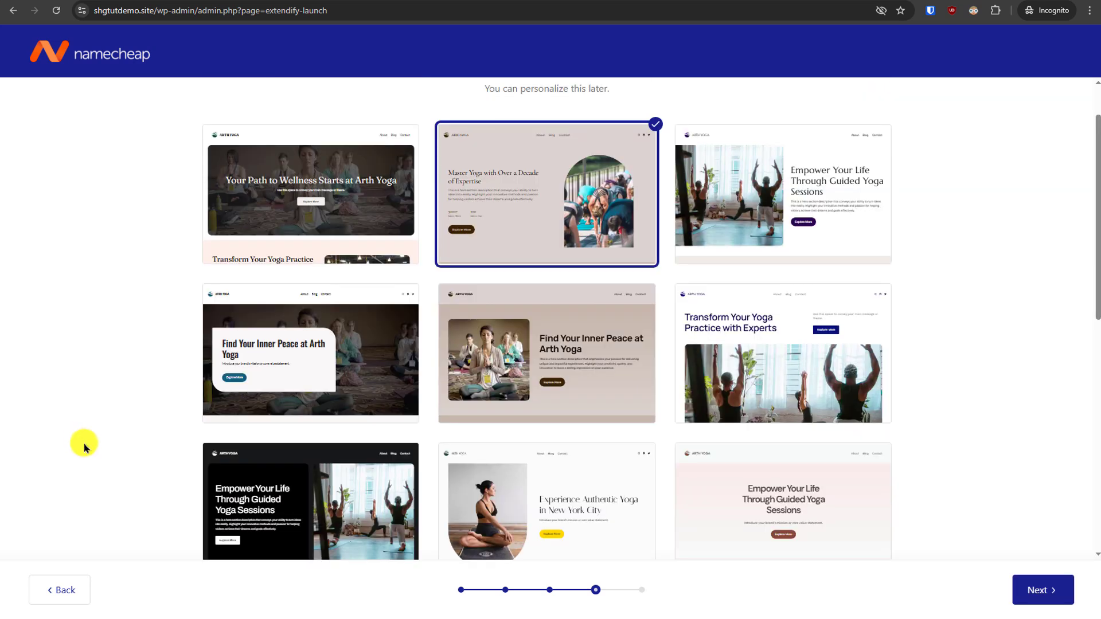
pyautogui.click(551, 490)
pyautogui.scroll(-2, 552, 483)
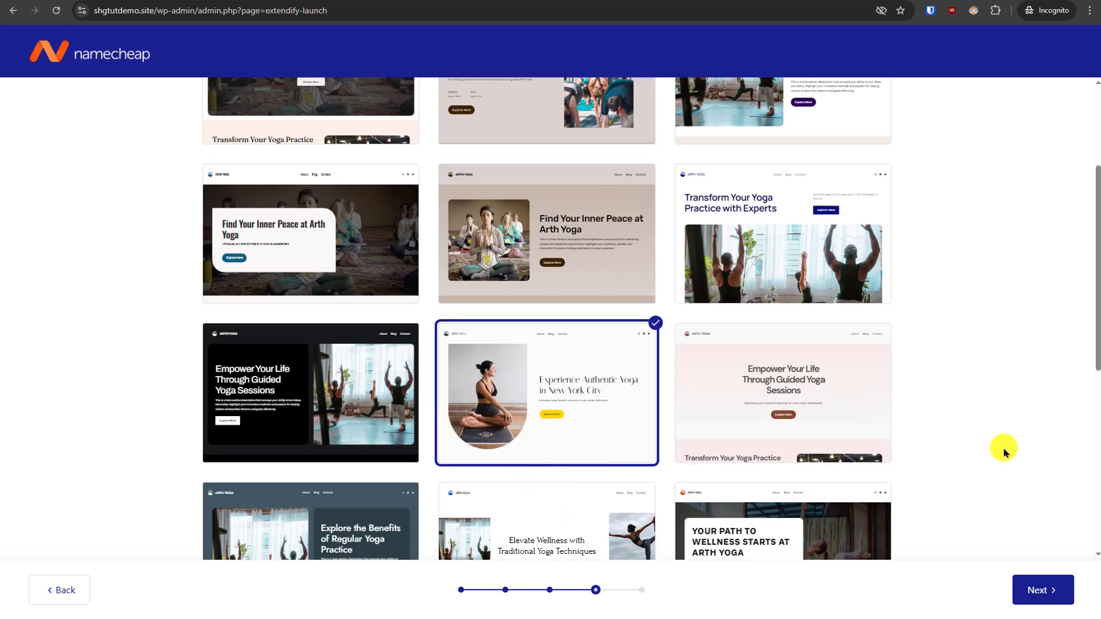
# Step: Preview Booking, add the About page from View more pages, then go back to the design step
pyautogui.click(1041, 587)
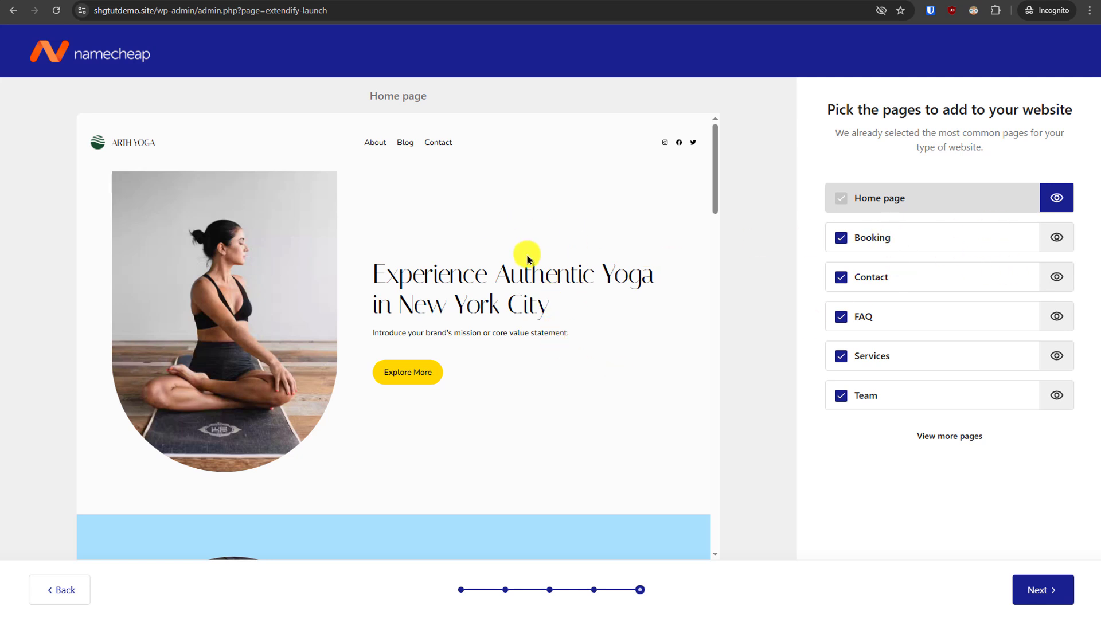
pyautogui.scroll(-5, 581, 272)
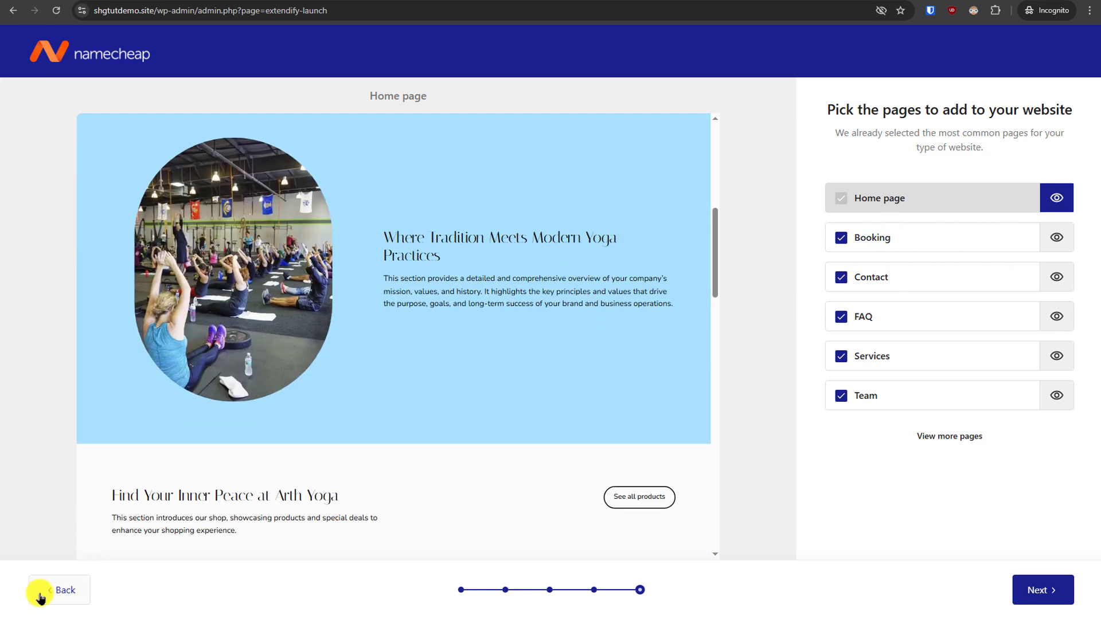
pyautogui.scroll(3, 536, 293)
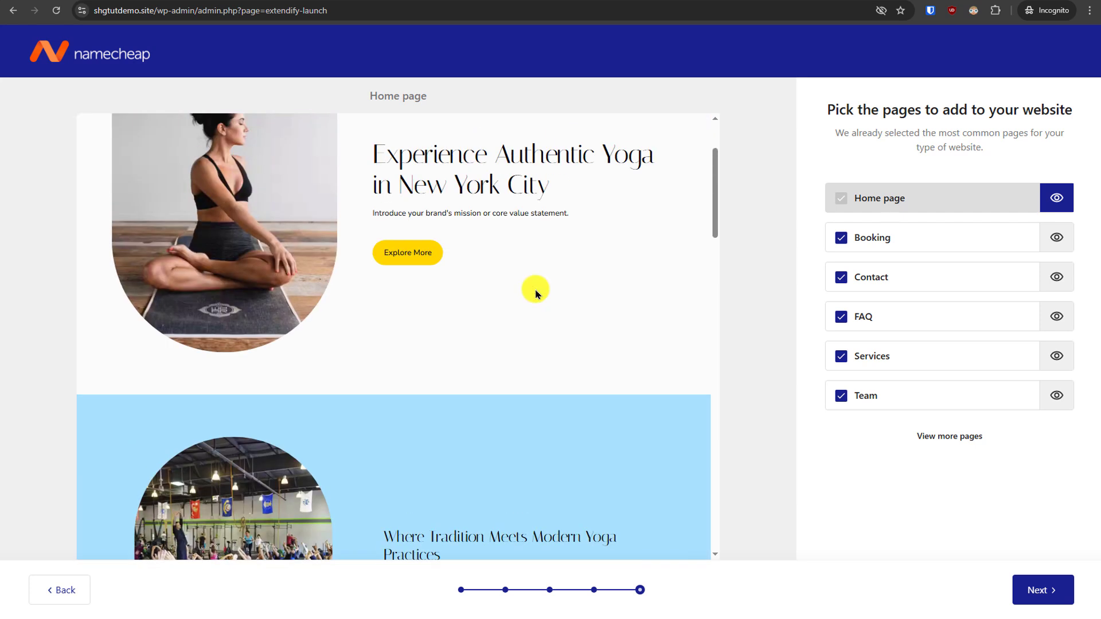
pyautogui.scroll(3, 536, 294)
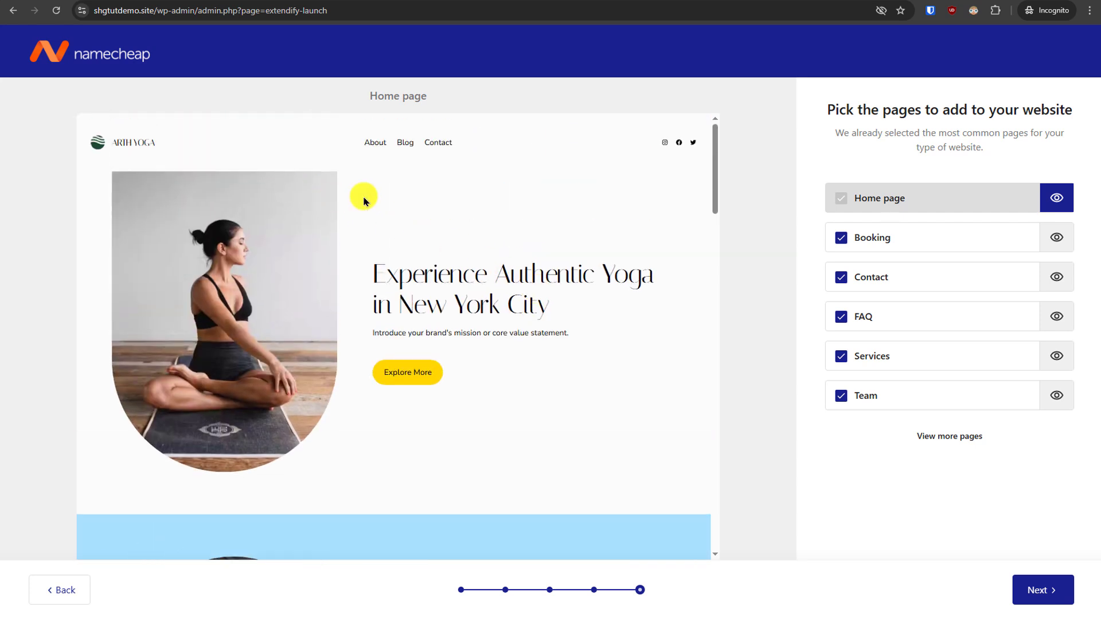
pyautogui.scroll(-2, 489, 310)
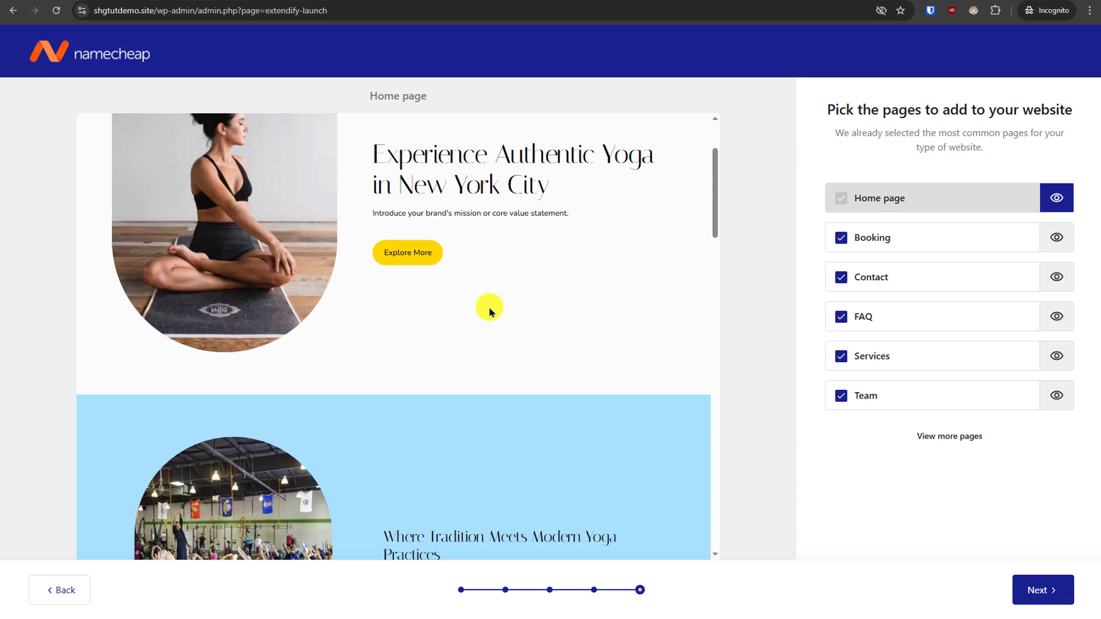
pyautogui.scroll(-2, 490, 312)
pyautogui.scroll(-1, 489, 310)
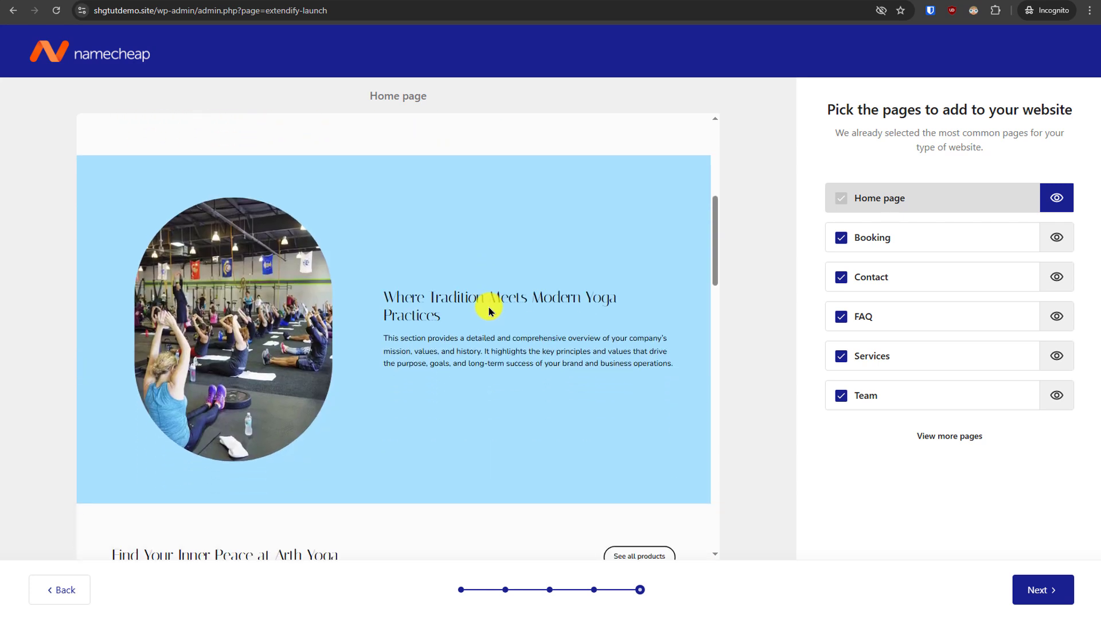
pyautogui.scroll(-2, 489, 309)
pyautogui.scroll(-2, 489, 308)
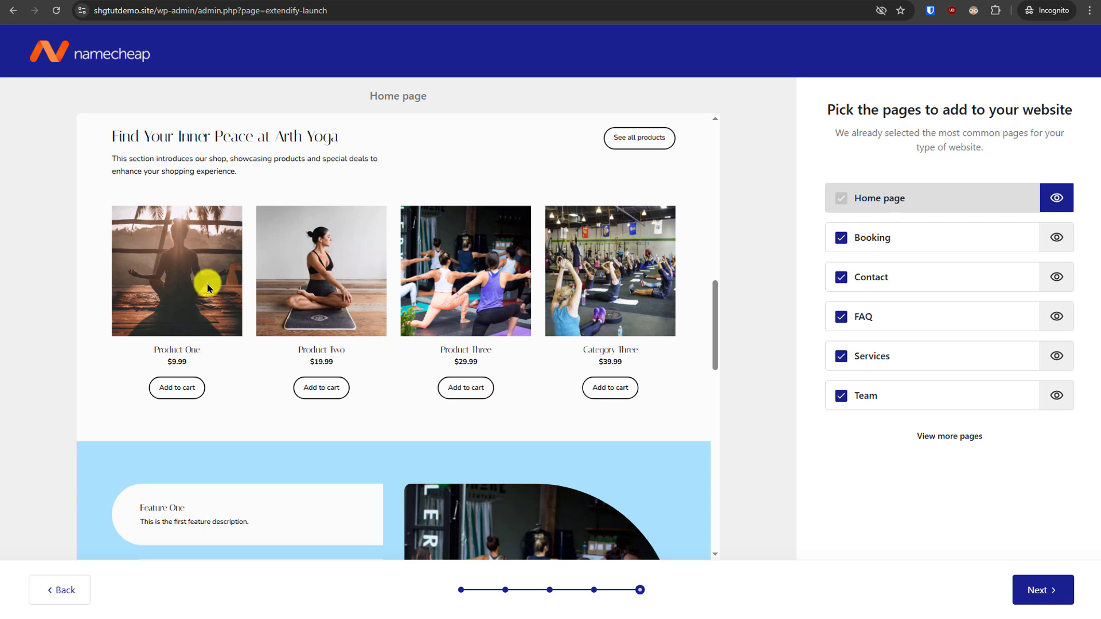
pyautogui.scroll(-2, 445, 380)
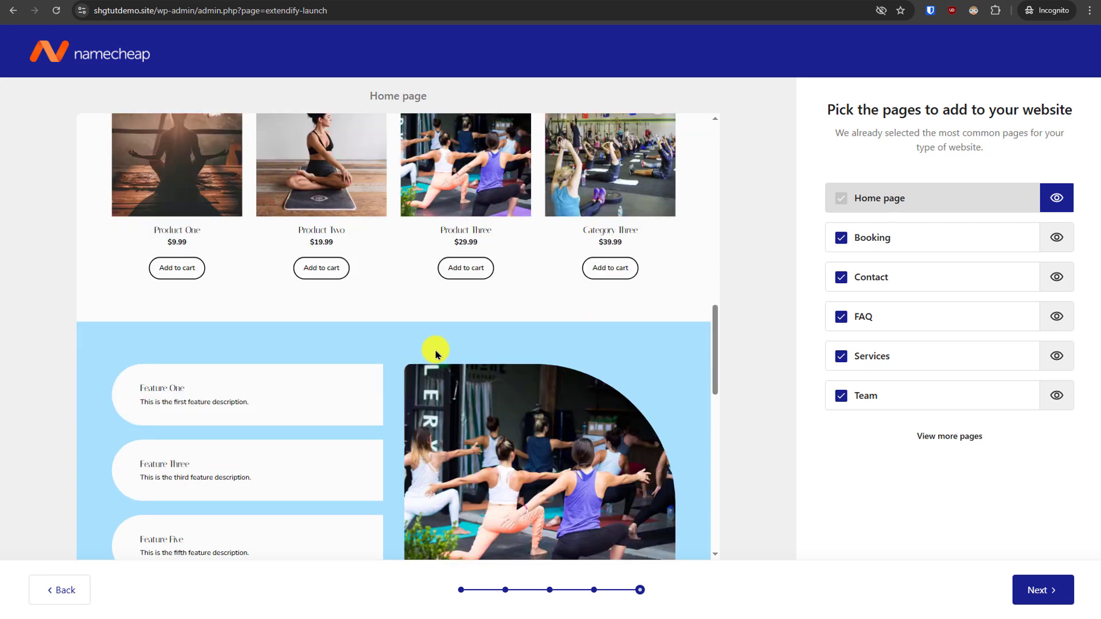
pyautogui.scroll(-2, 433, 351)
pyautogui.scroll(-3, 433, 350)
pyautogui.scroll(3, 342, 280)
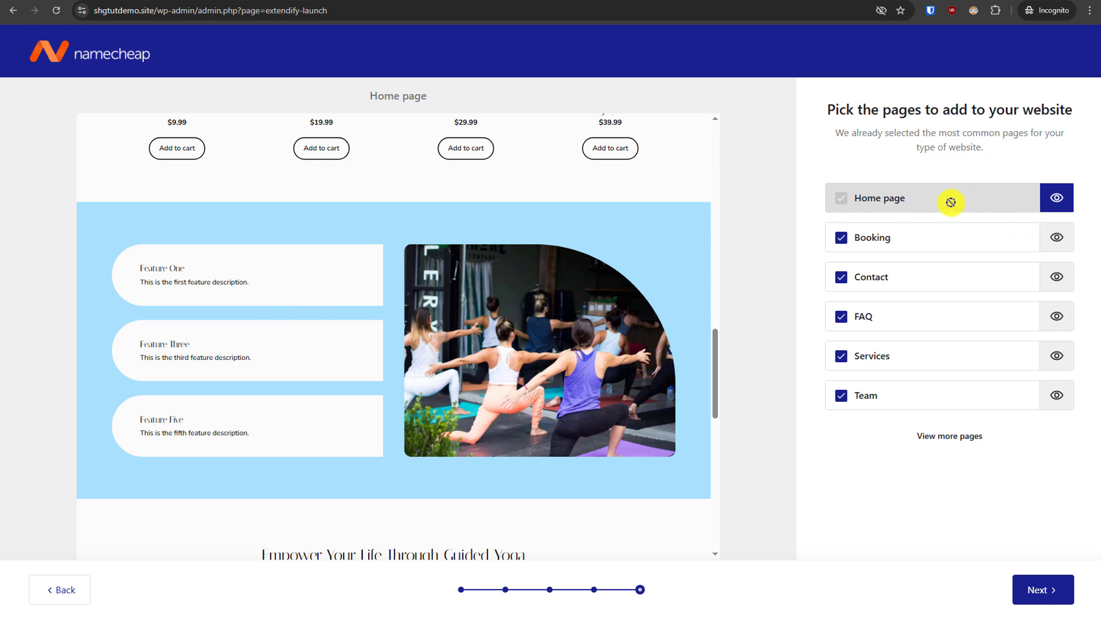
pyautogui.scroll(1, 350, 342)
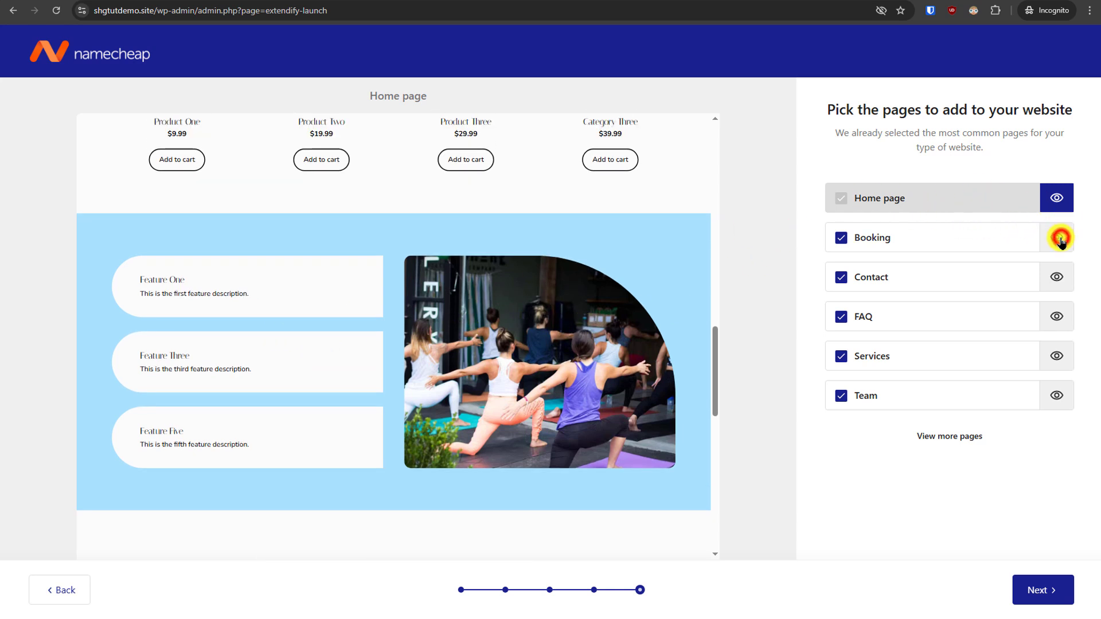
pyautogui.click(1059, 239)
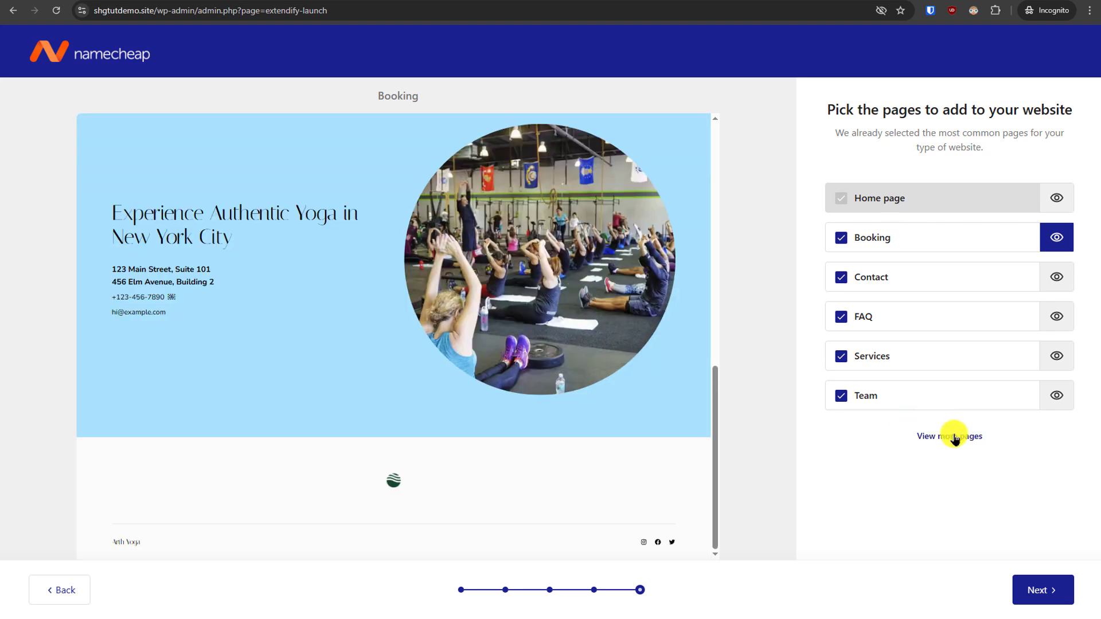
pyautogui.click(954, 435)
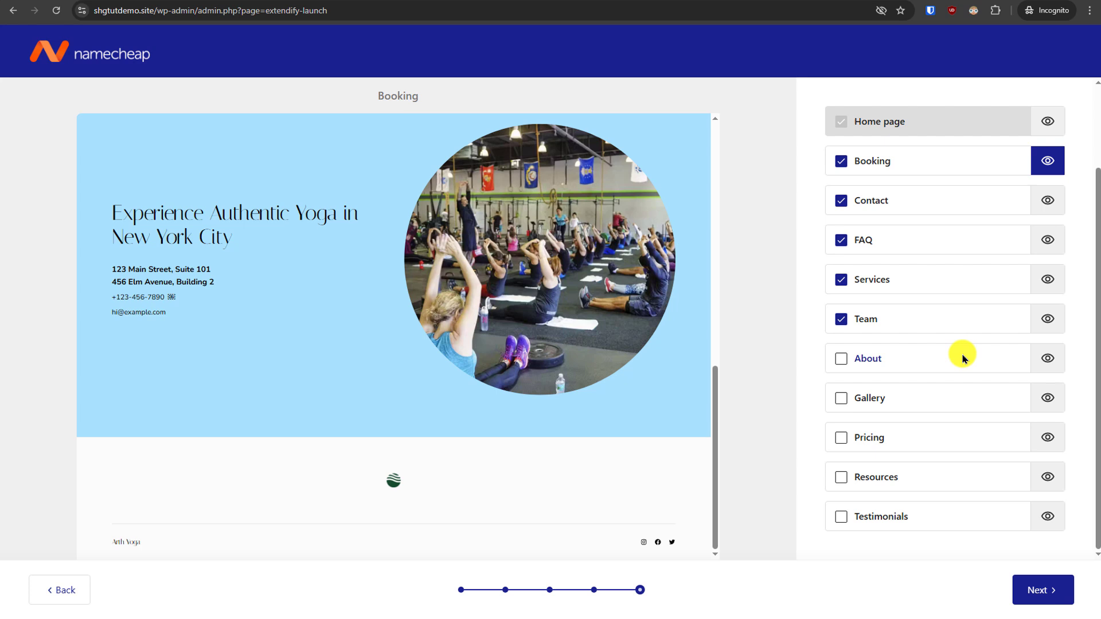
pyautogui.click(842, 361)
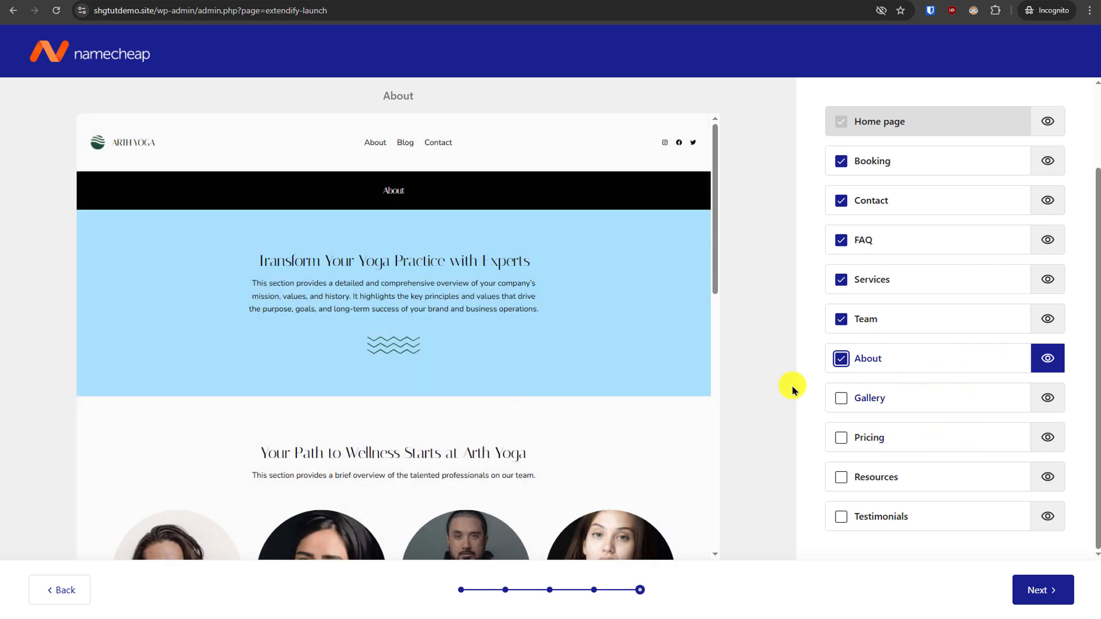
pyautogui.scroll(-3, 513, 390)
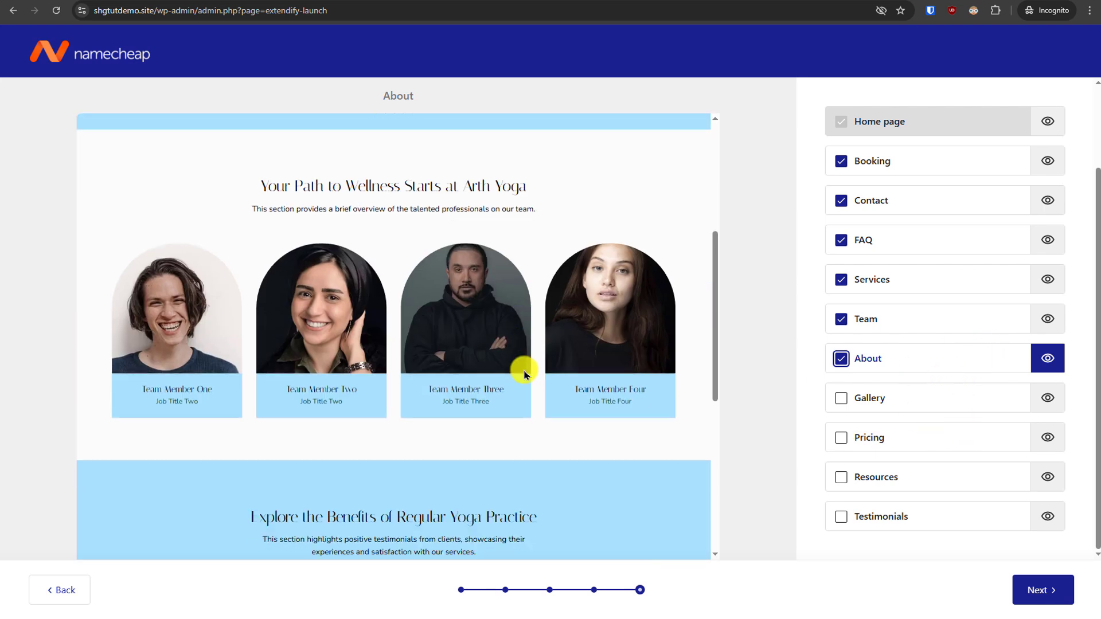
pyautogui.scroll(-2, 521, 370)
pyautogui.scroll(-2, 525, 372)
pyautogui.scroll(3, 525, 370)
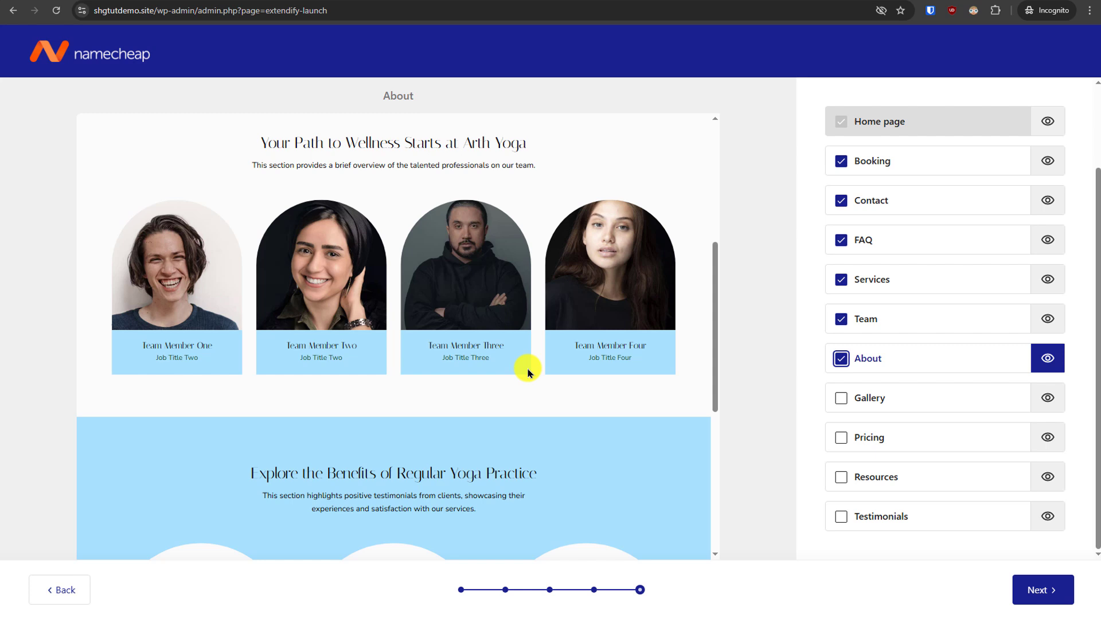
pyautogui.scroll(4, 526, 370)
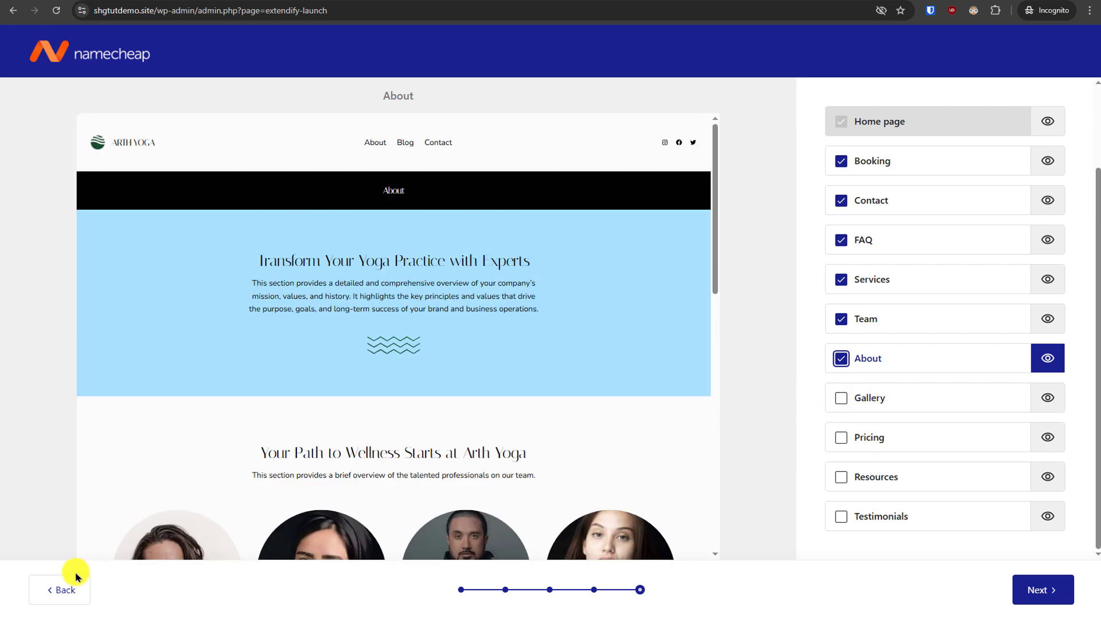
pyautogui.click(38, 590)
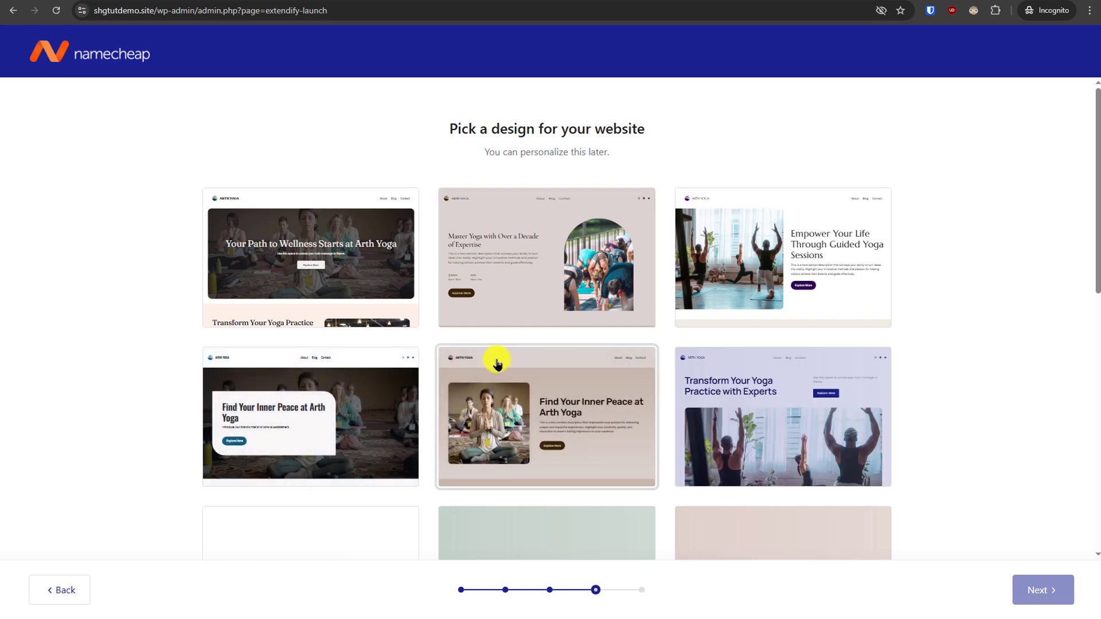
pyautogui.scroll(-2, 207, 310)
pyautogui.scroll(-1, 181, 327)
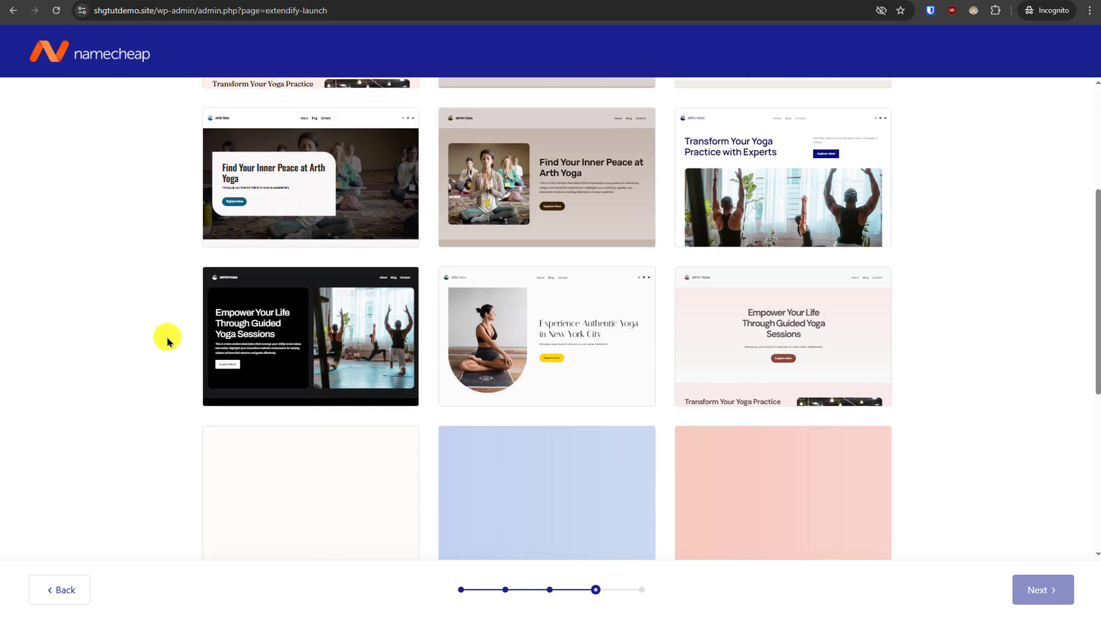
pyautogui.scroll(1, 168, 342)
# Step: Pick the pink Empower Your Life design, preview About, and start installing the site
pyautogui.click(788, 387)
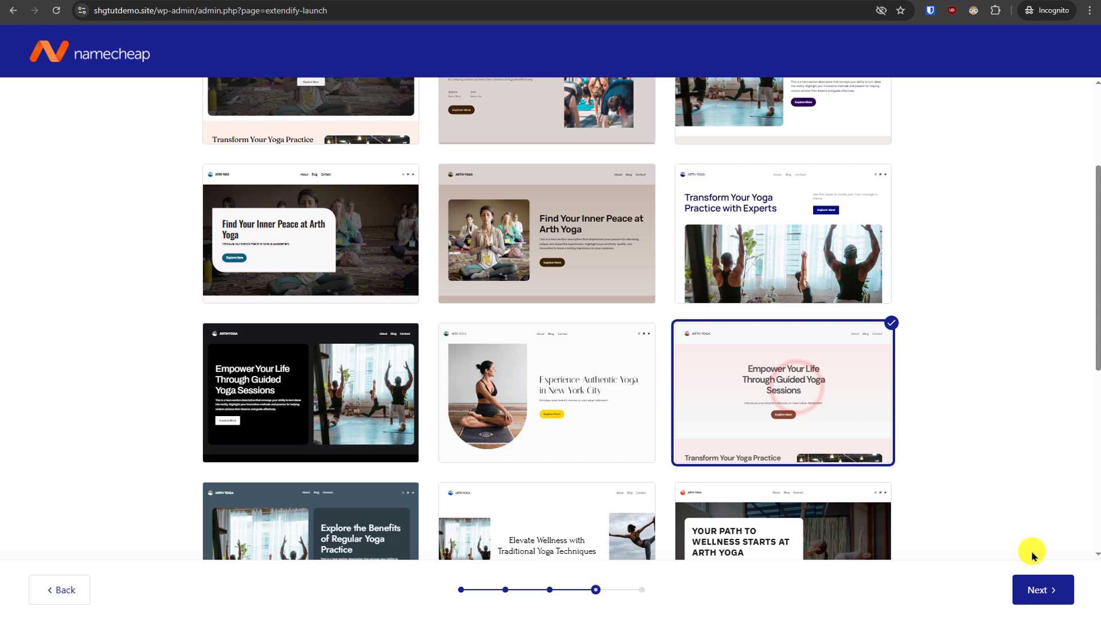
pyautogui.click(1037, 591)
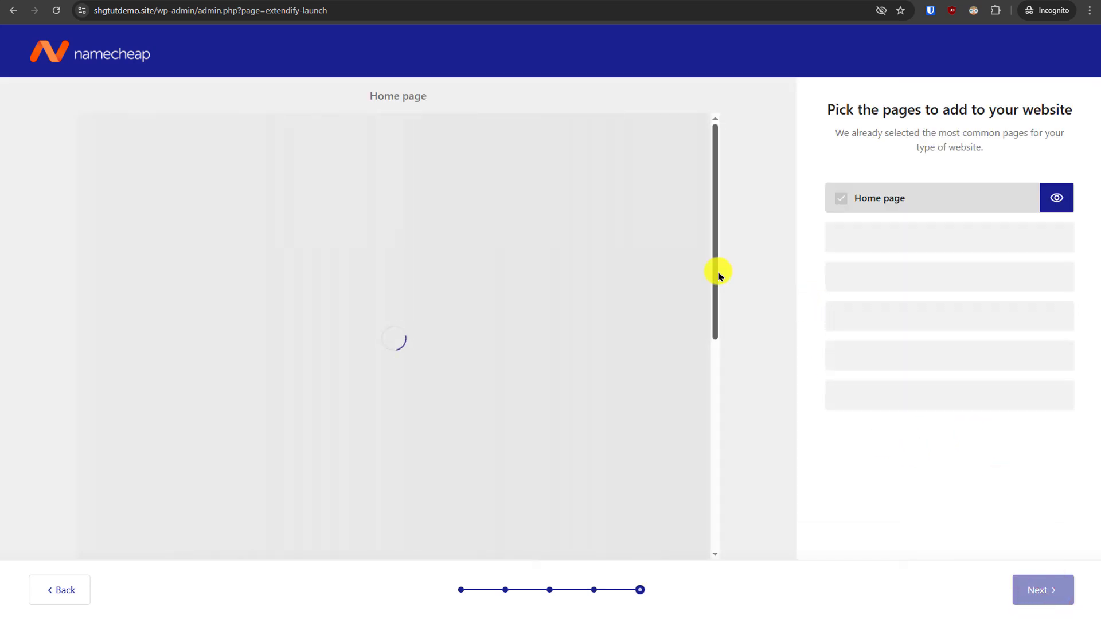
pyautogui.scroll(-1, 545, 345)
pyautogui.scroll(-2, 546, 344)
pyautogui.scroll(-3, 546, 344)
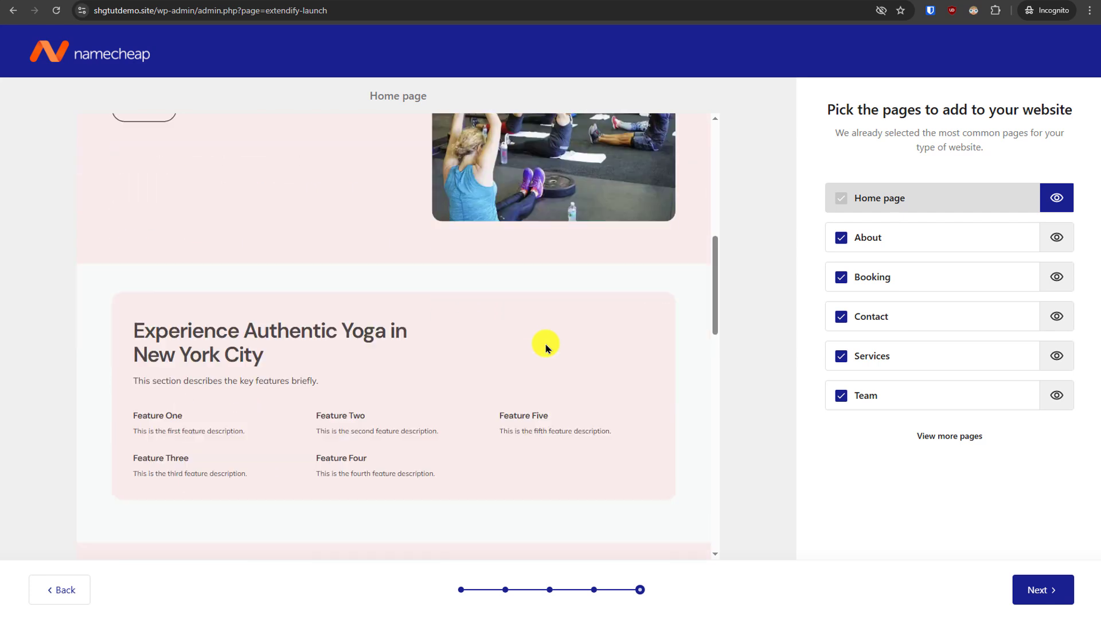
pyautogui.scroll(-2, 545, 347)
pyautogui.scroll(-3, 542, 349)
pyautogui.scroll(-3, 541, 351)
pyautogui.scroll(-2, 540, 355)
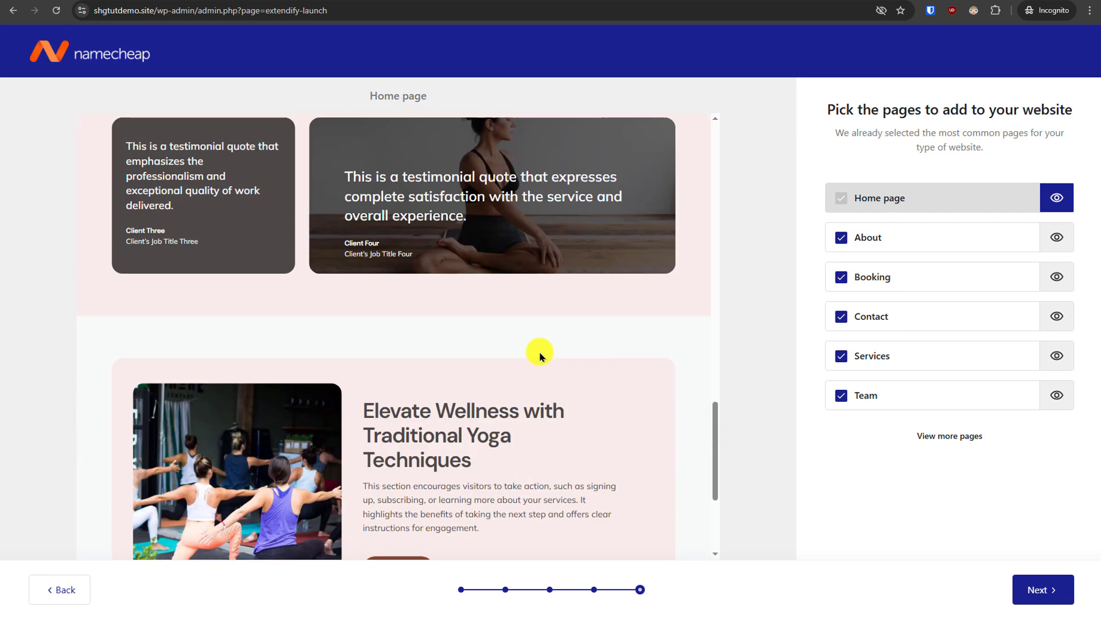
pyautogui.scroll(-1, 542, 357)
pyautogui.scroll(2, 623, 393)
pyautogui.scroll(1, 620, 386)
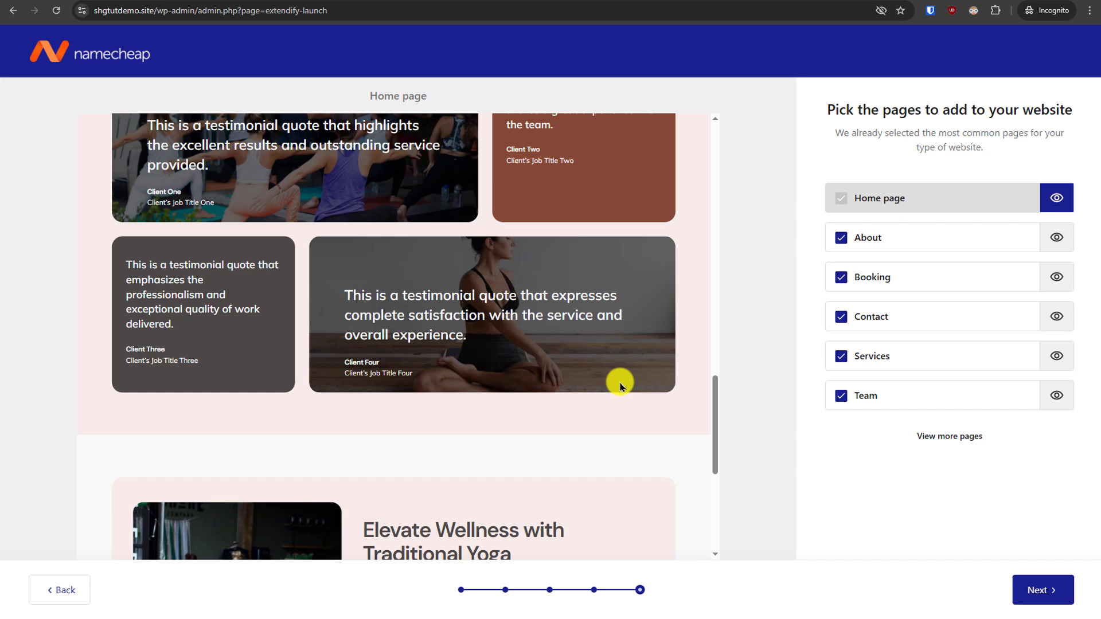
pyautogui.scroll(-4, 620, 386)
pyautogui.click(1057, 239)
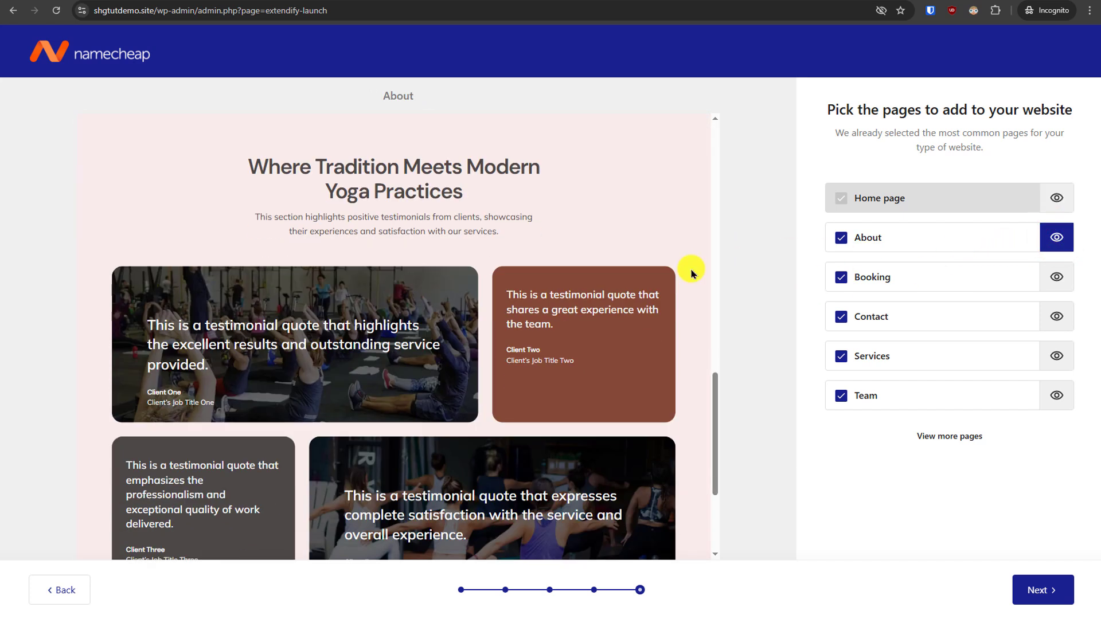
pyautogui.scroll(-2, 694, 272)
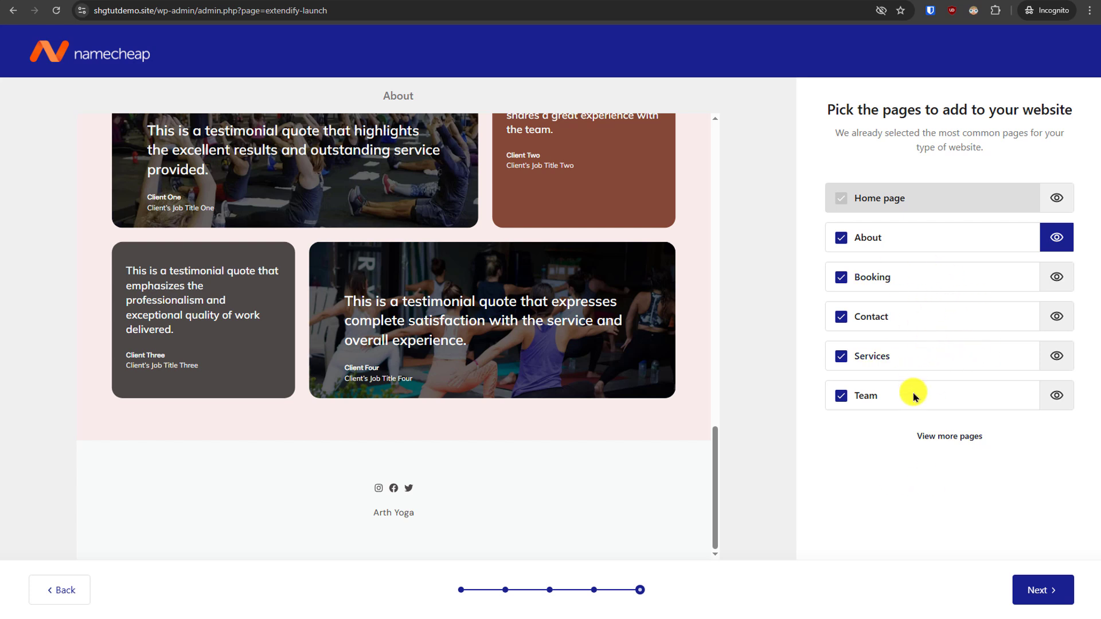
pyautogui.click(1051, 591)
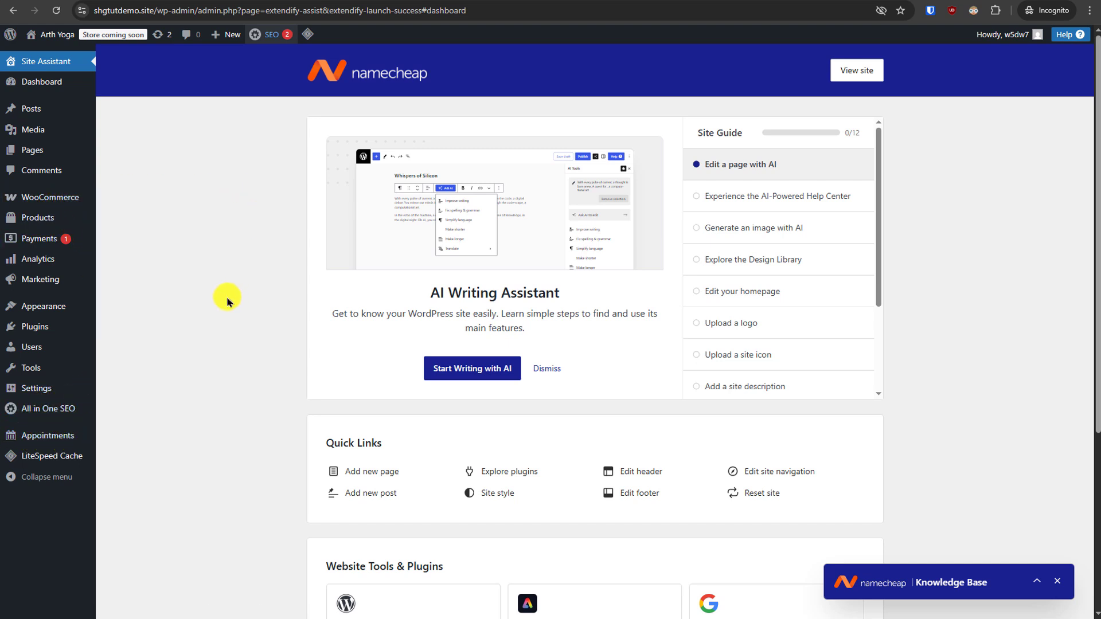
pyautogui.moveTo(36, 326)
pyautogui.rightClick(117, 325)
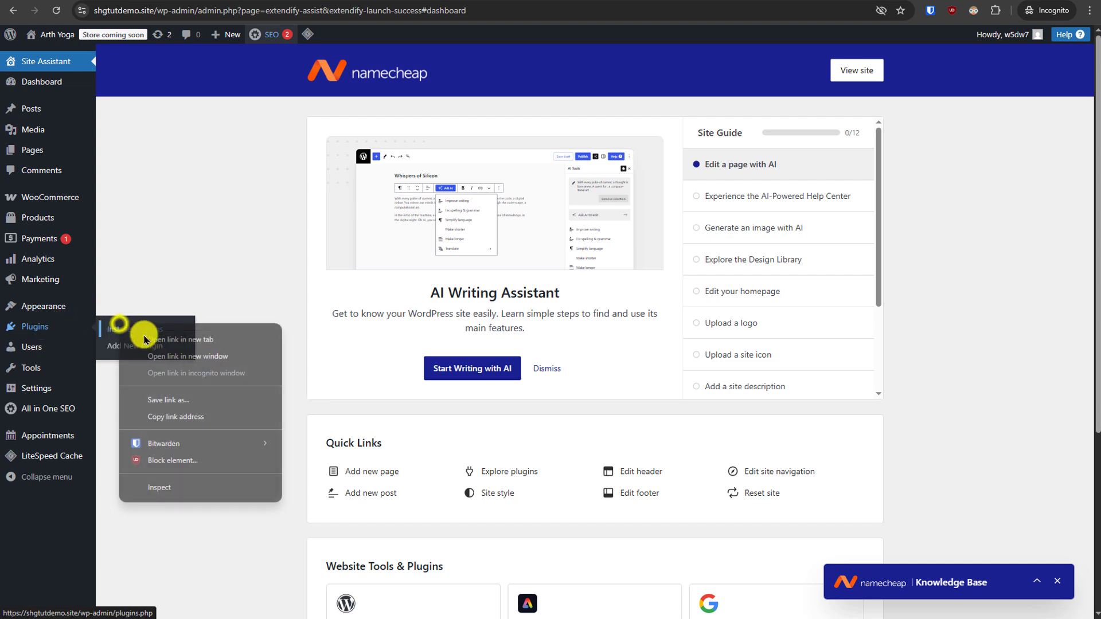
pyautogui.press('Escape')
pyautogui.click(142, 330)
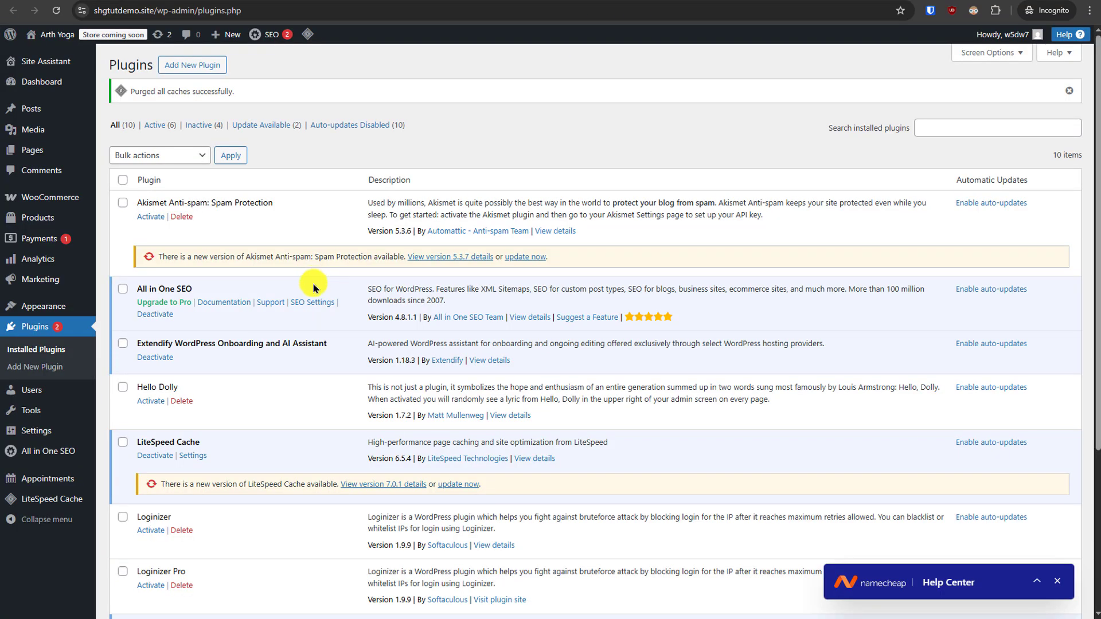
pyautogui.scroll(-3, 321, 353)
pyautogui.scroll(-2, 391, 405)
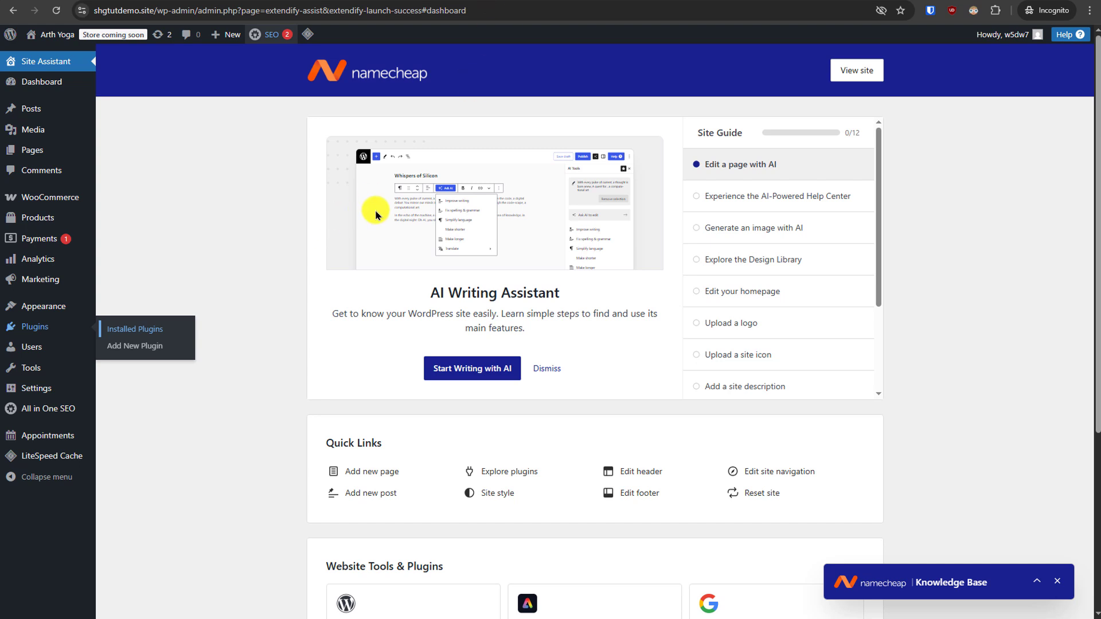
pyautogui.moveTo(57, 35)
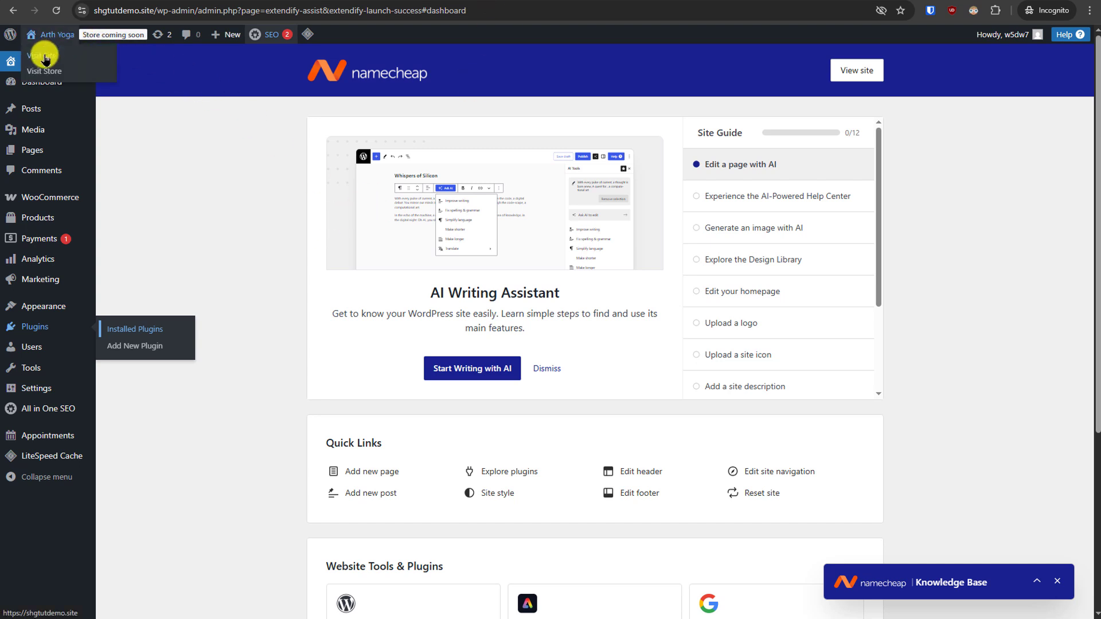
pyautogui.rightClick(44, 58)
pyautogui.click(73, 69)
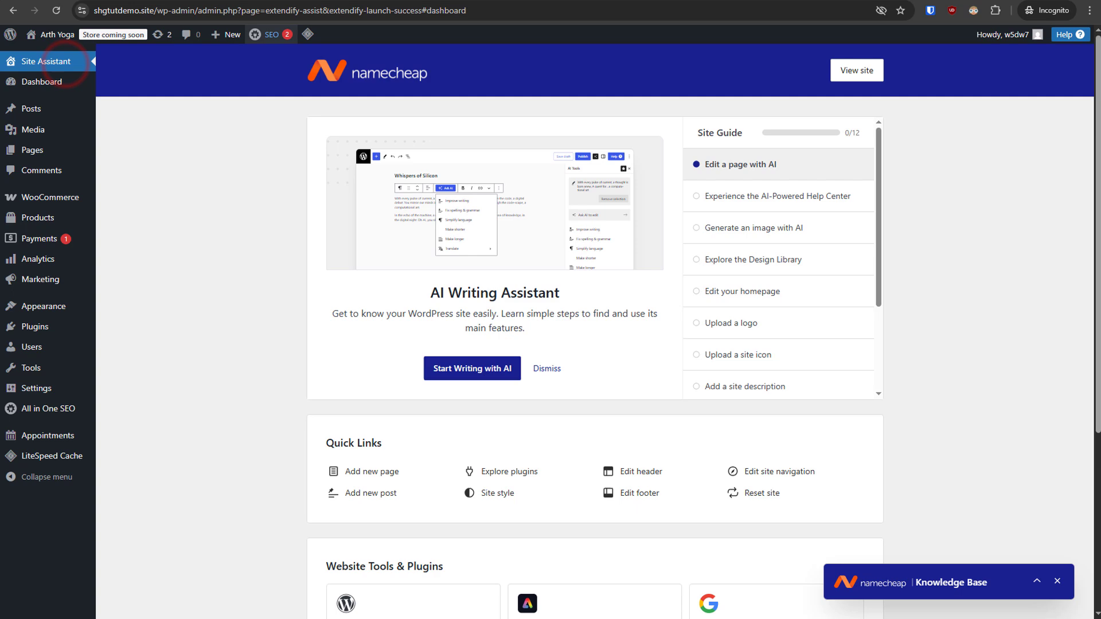
pyautogui.click(659, 4)
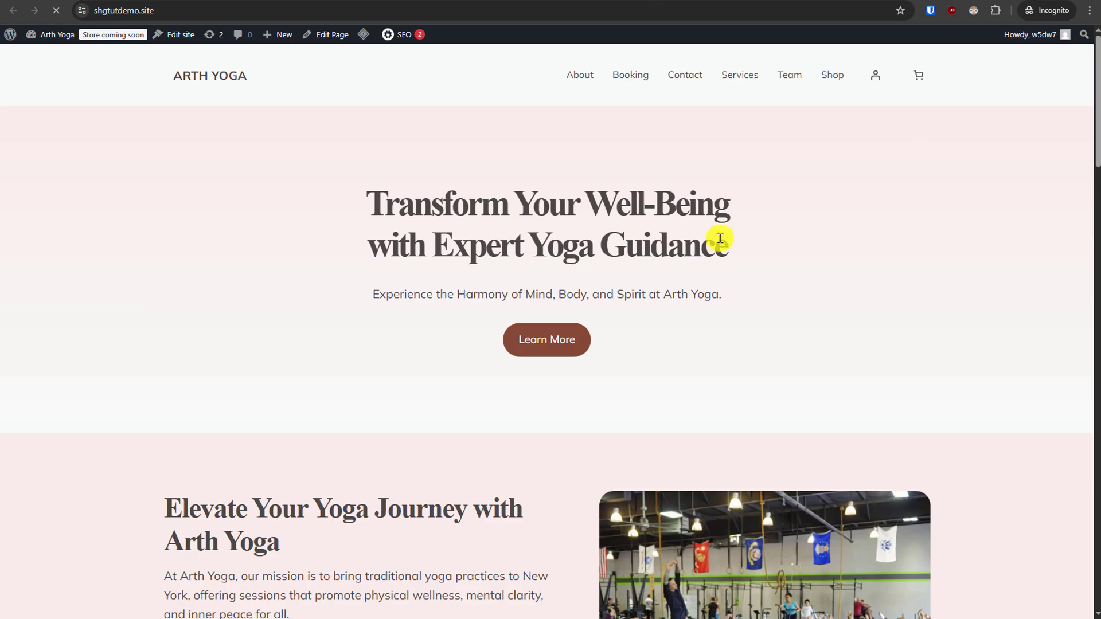
pyautogui.scroll(-3, 363, 270)
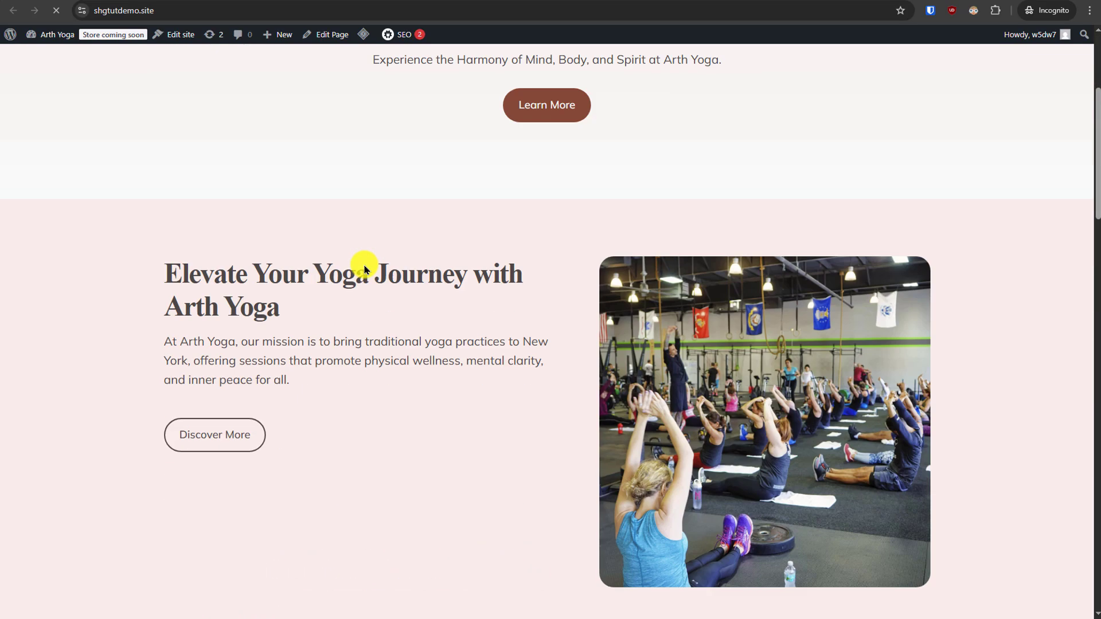
pyautogui.scroll(-2, 364, 264)
pyautogui.scroll(-3, 364, 261)
pyautogui.scroll(8, 364, 260)
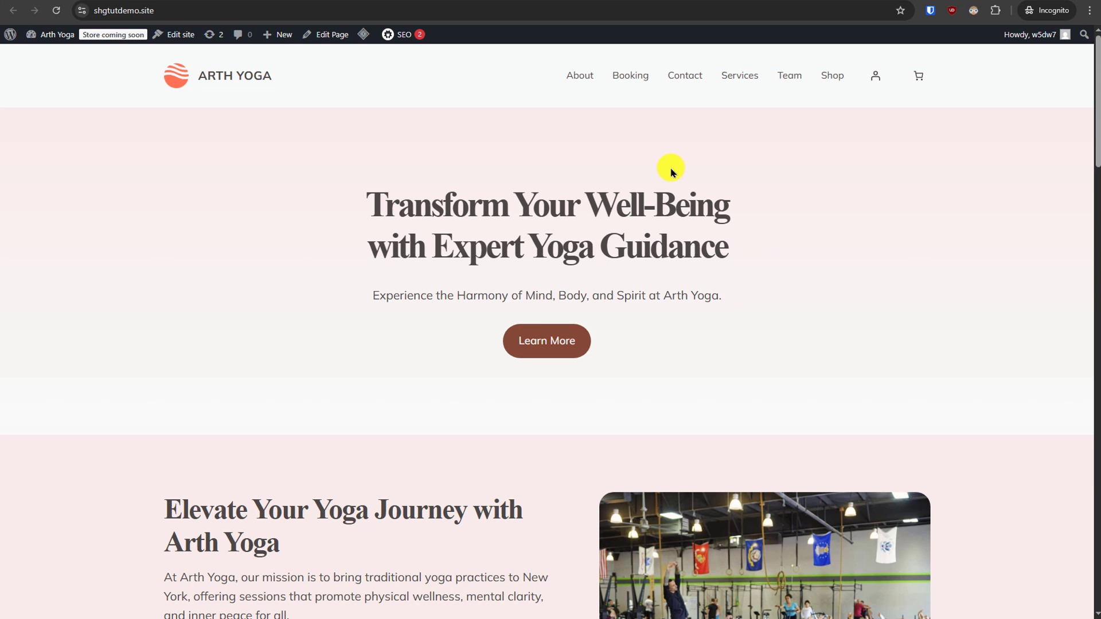
pyautogui.scroll(-2, 757, 258)
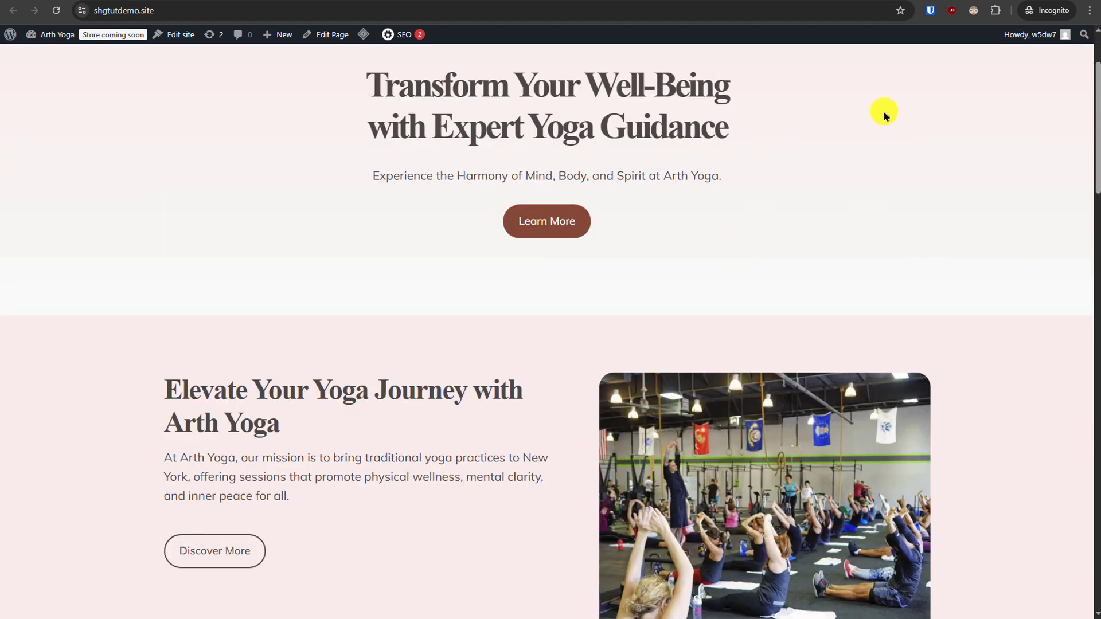
pyautogui.scroll(-2, 25, 361)
pyautogui.scroll(-3, 202, 229)
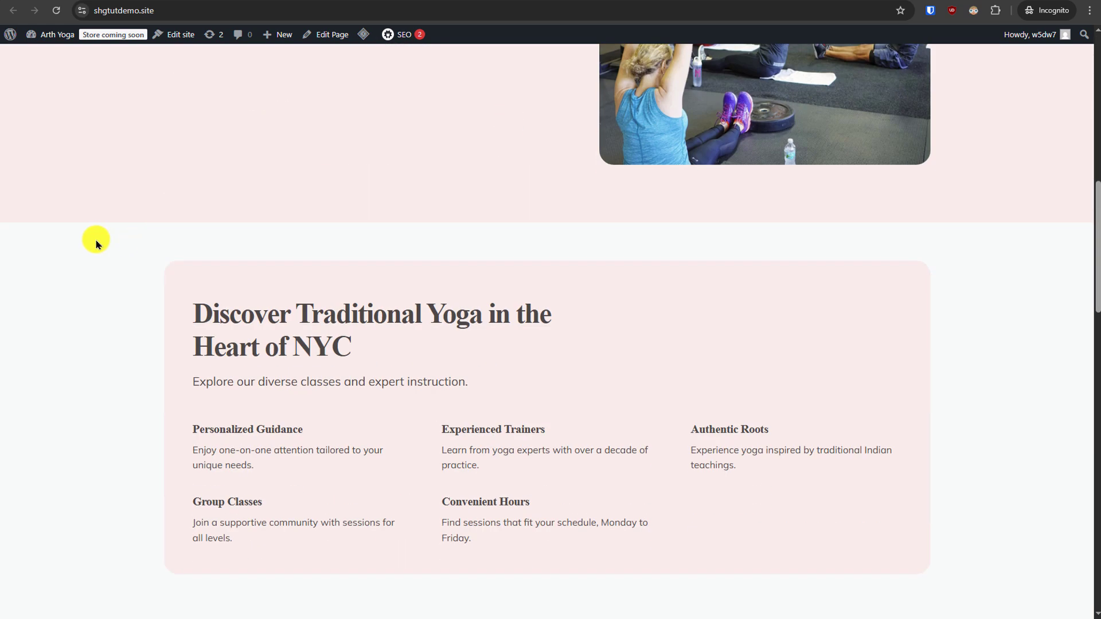
pyautogui.scroll(-3, 94, 241)
pyautogui.scroll(-5, 95, 249)
pyautogui.scroll(-3, 95, 249)
pyautogui.scroll(-3, 94, 252)
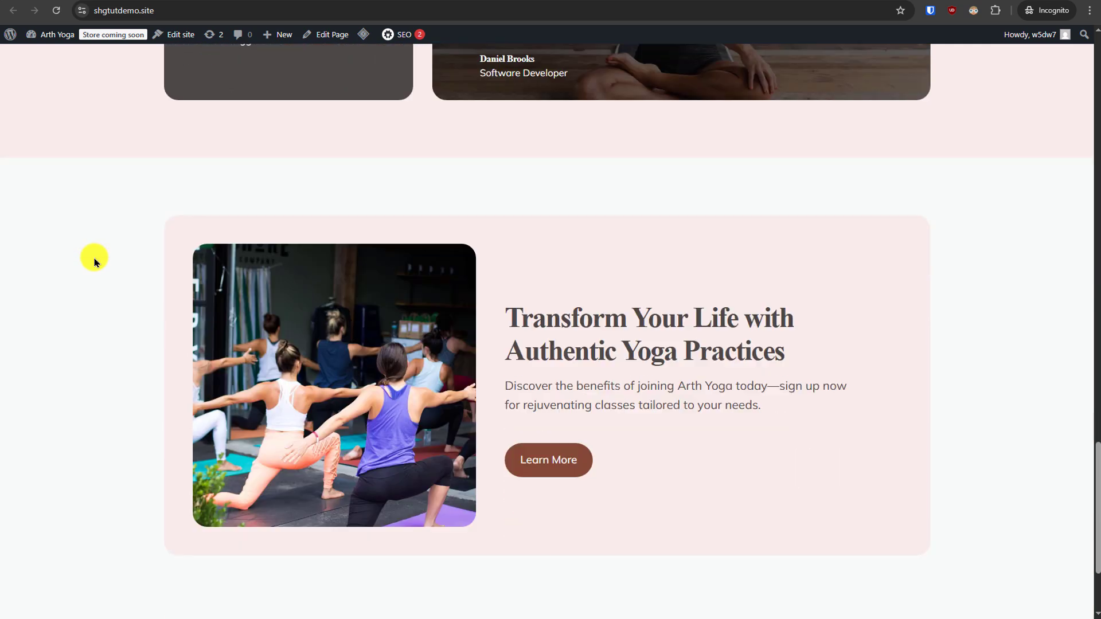
pyautogui.scroll(-2, 95, 258)
pyautogui.scroll(5, 95, 262)
pyautogui.scroll(4, 94, 263)
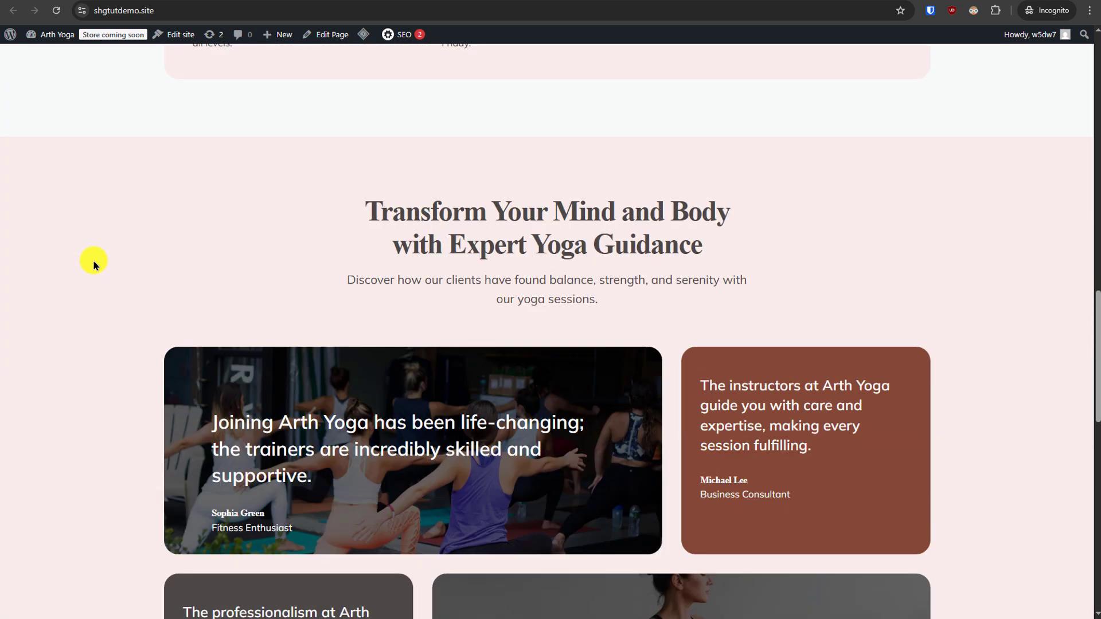
pyautogui.scroll(5, 94, 264)
pyautogui.scroll(4, 94, 264)
pyautogui.scroll(4, 94, 265)
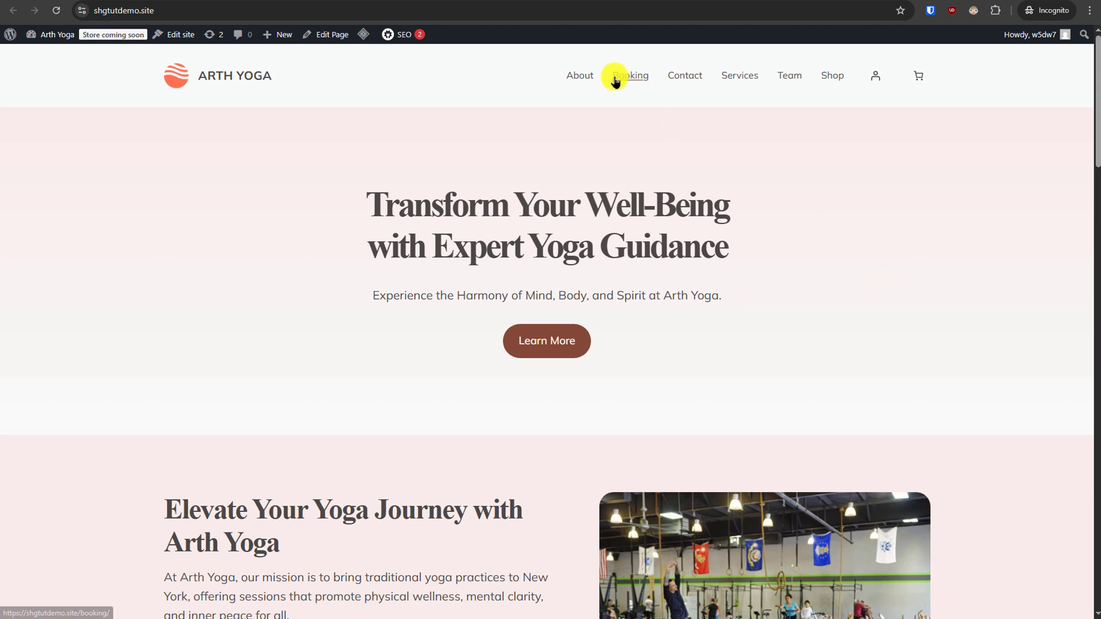
# Step: Browse the Booking, Shop and About pages, then return to the admin dashboard
pyautogui.click(631, 81)
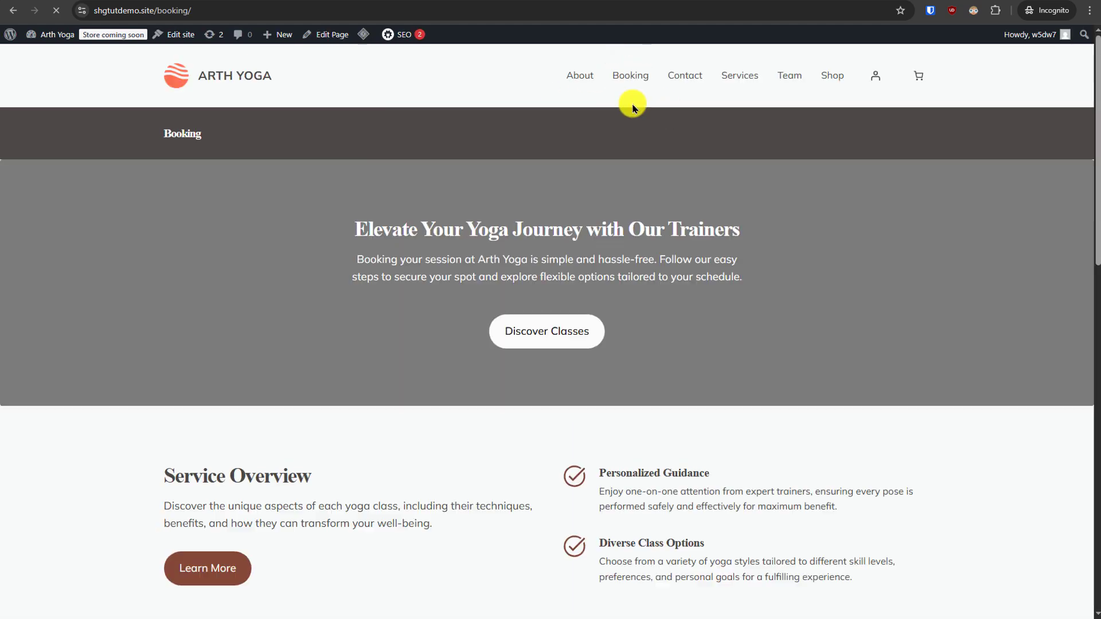
pyautogui.scroll(-2, 684, 206)
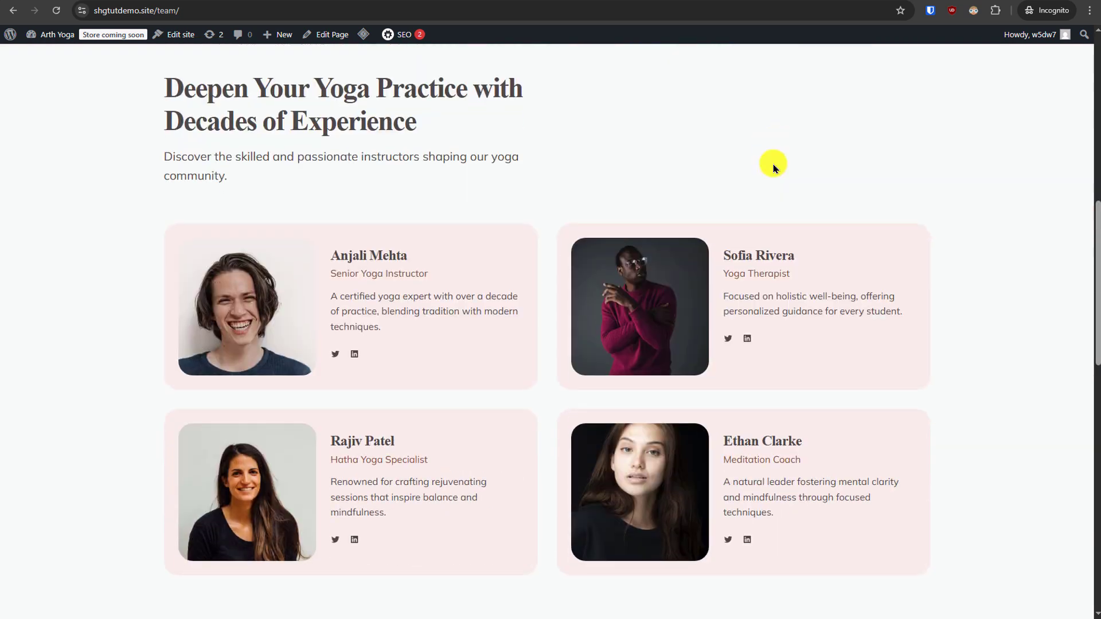
pyautogui.scroll(-3, 775, 172)
pyautogui.scroll(5, 776, 172)
pyautogui.scroll(4, 776, 175)
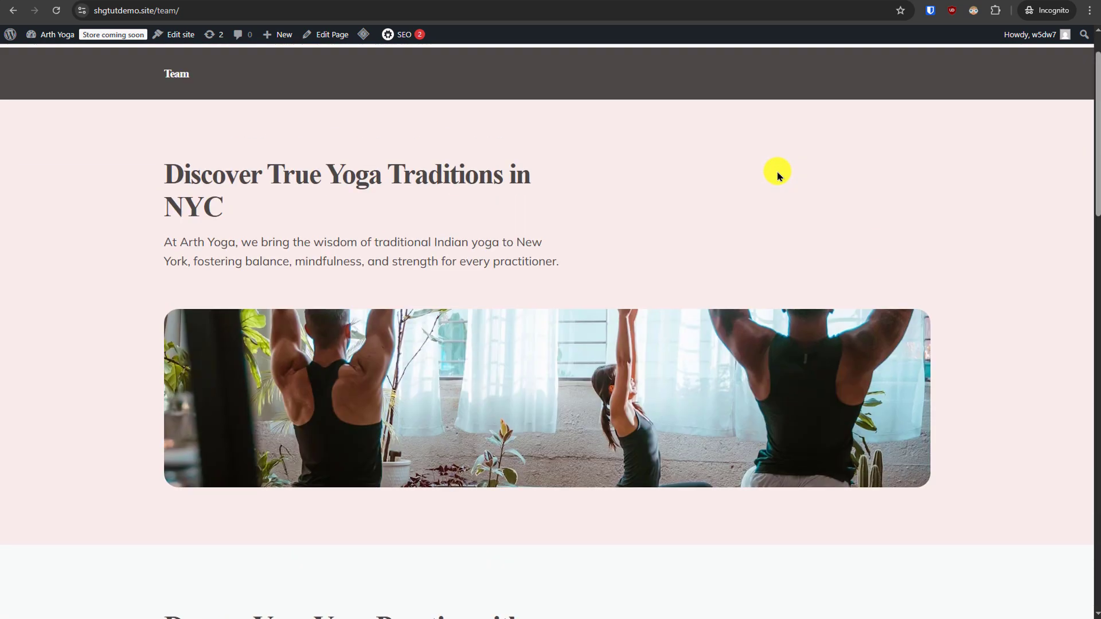
pyautogui.scroll(1, 764, 175)
pyautogui.scroll(-3, 765, 172)
pyautogui.scroll(-5, 765, 177)
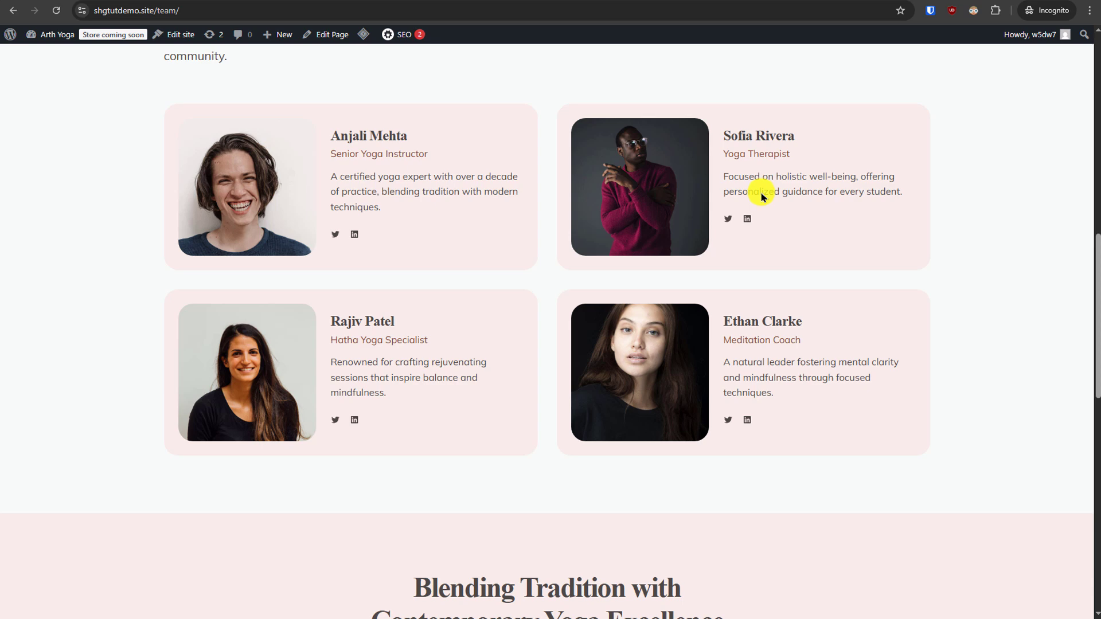
pyautogui.scroll(-4, 763, 189)
pyautogui.scroll(-3, 762, 197)
pyautogui.scroll(-1, 763, 191)
pyautogui.scroll(4, 912, 250)
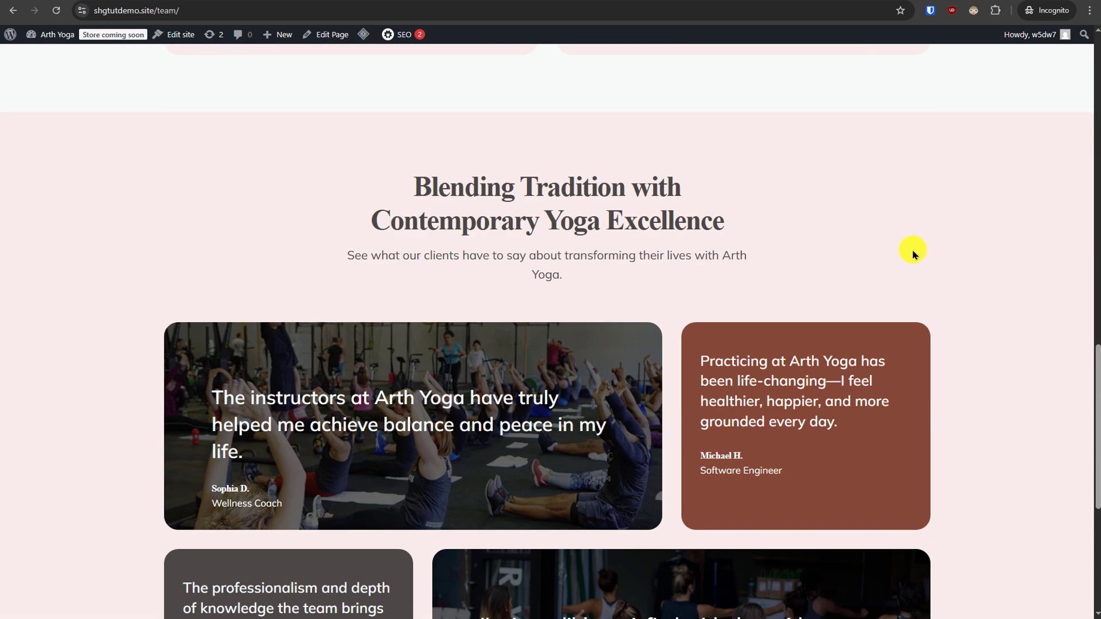
pyautogui.scroll(5, 905, 227)
pyautogui.scroll(5, 904, 228)
pyautogui.scroll(4, 900, 228)
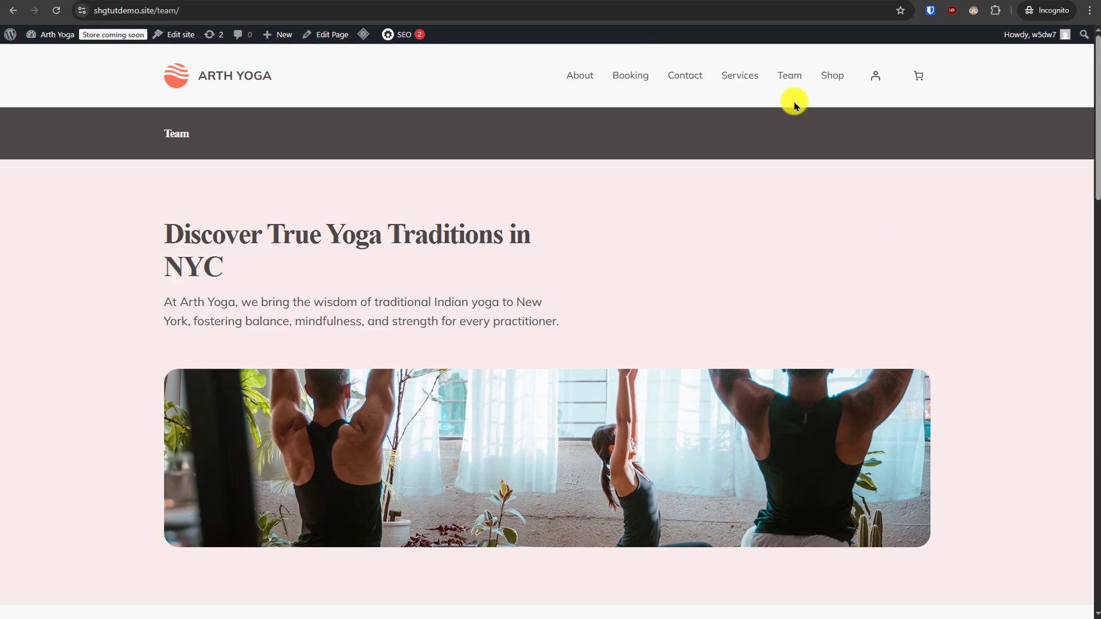
pyautogui.click(831, 76)
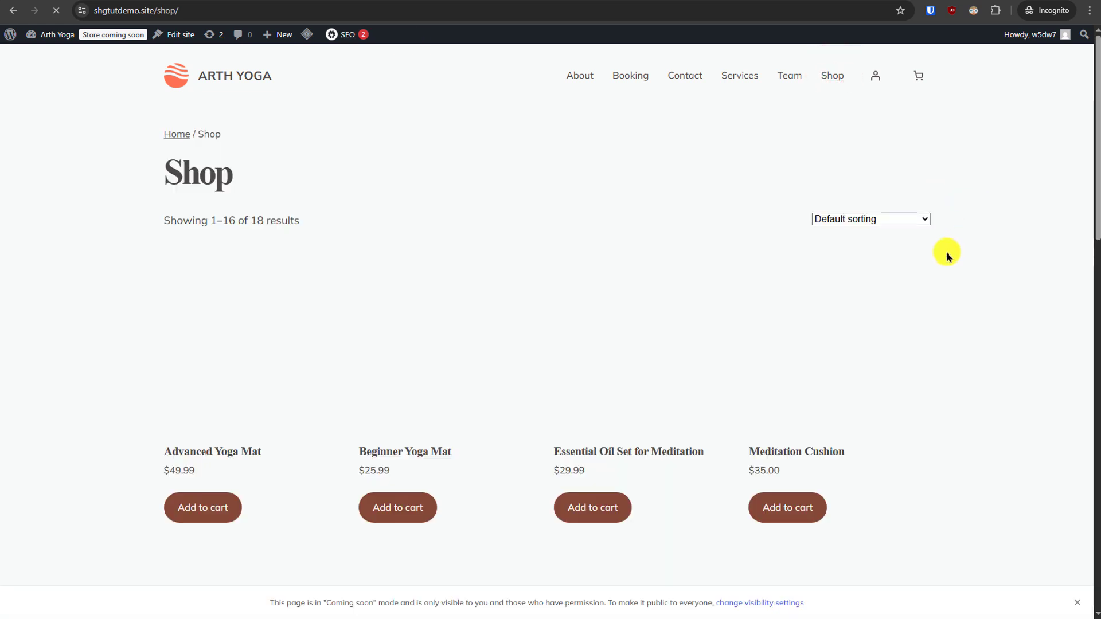
pyautogui.scroll(-2, 956, 284)
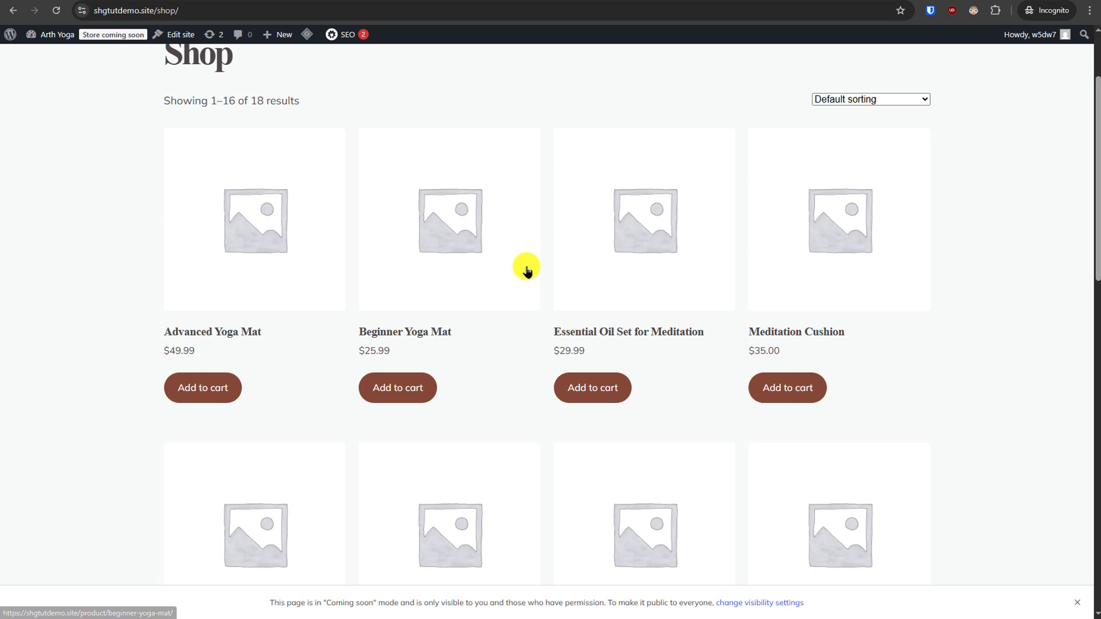
pyautogui.scroll(-2, 330, 317)
pyautogui.scroll(-3, 332, 312)
pyautogui.scroll(-3, 332, 312)
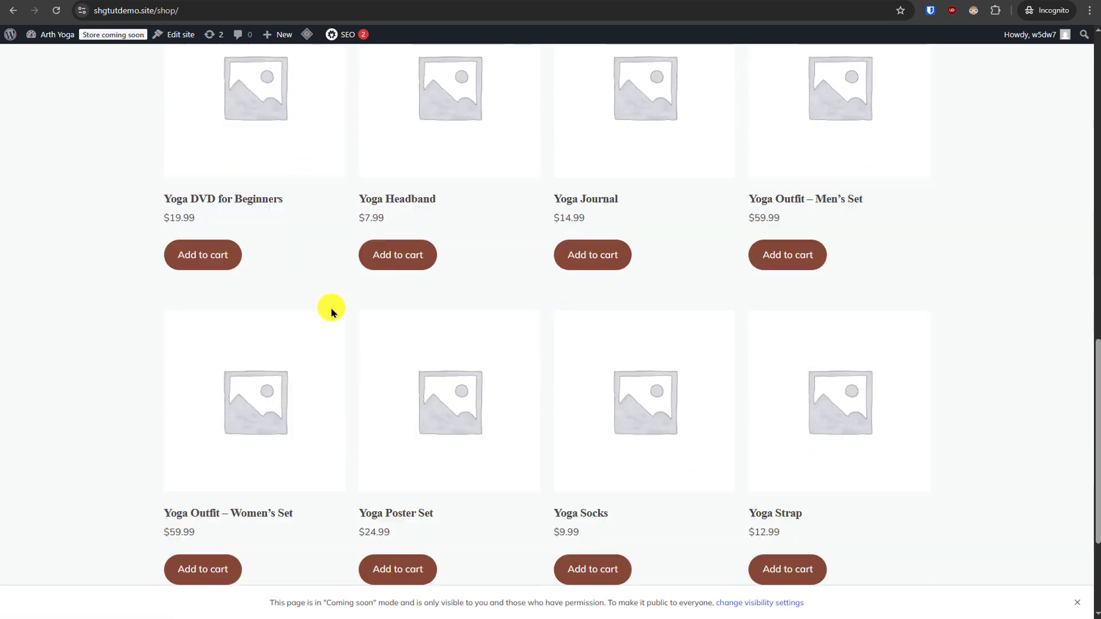
pyautogui.scroll(4, 332, 312)
pyautogui.scroll(4, 332, 313)
pyautogui.scroll(2, 332, 313)
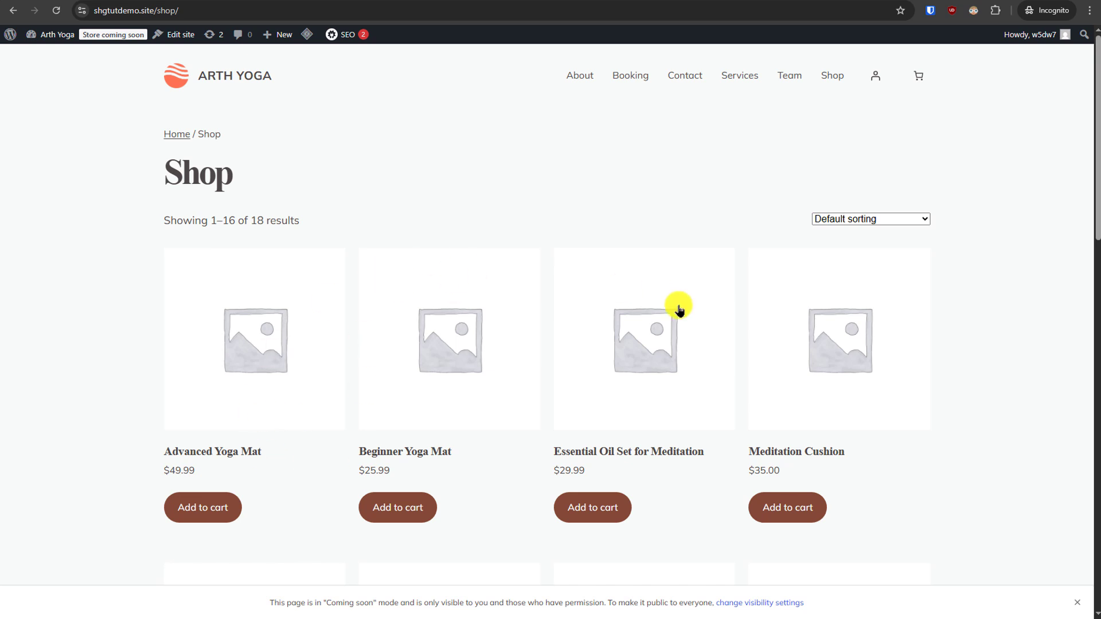
pyautogui.click(578, 75)
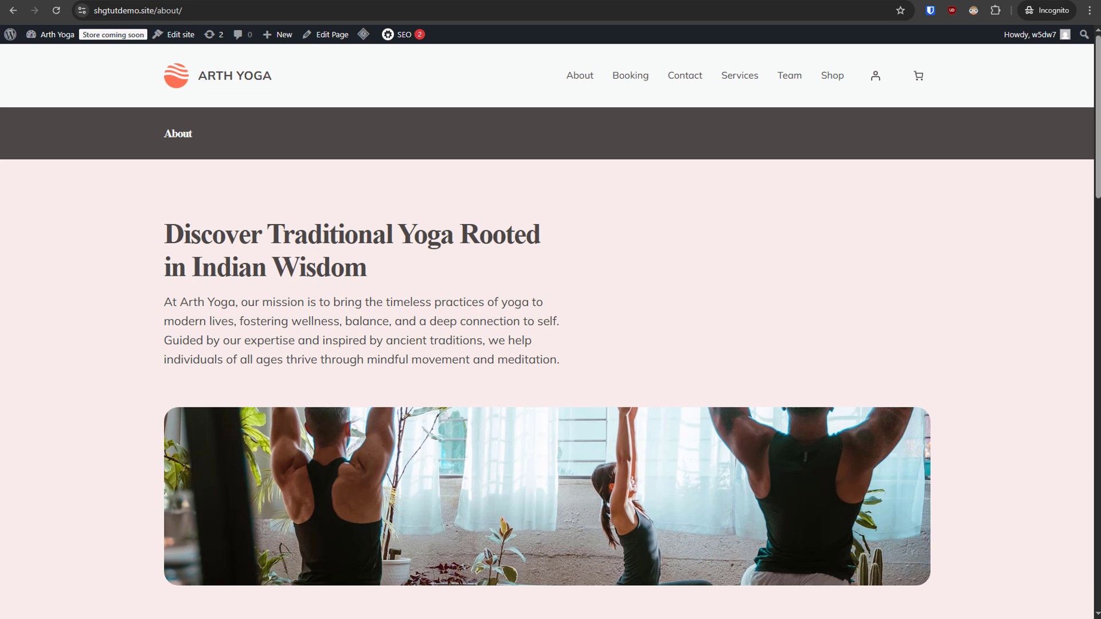
pyautogui.click(533, 3)
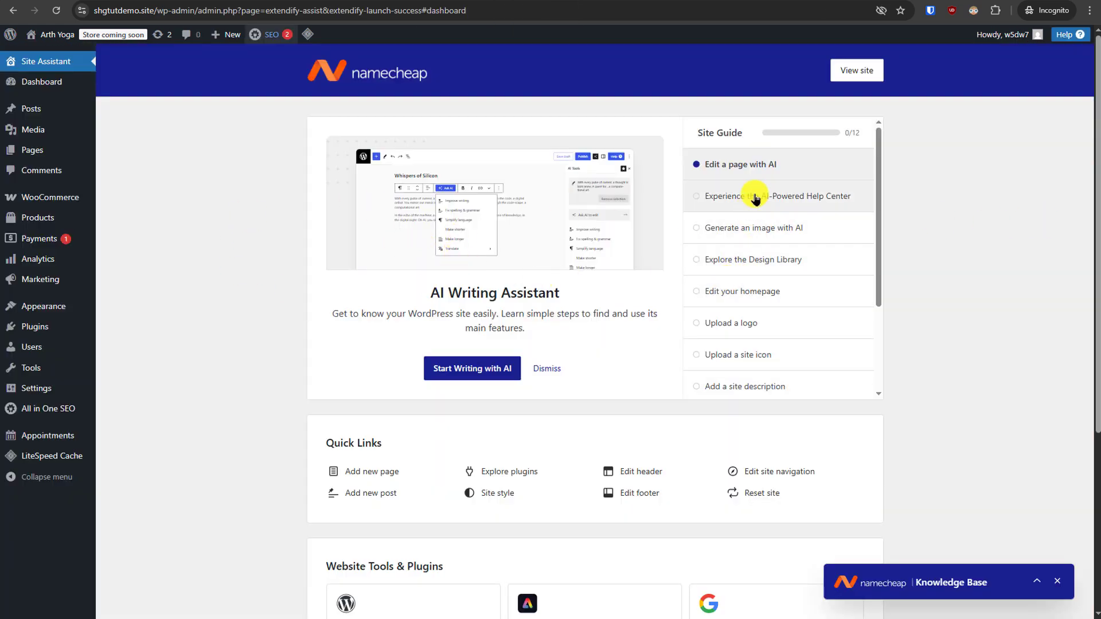
pyautogui.scroll(-1, 803, 258)
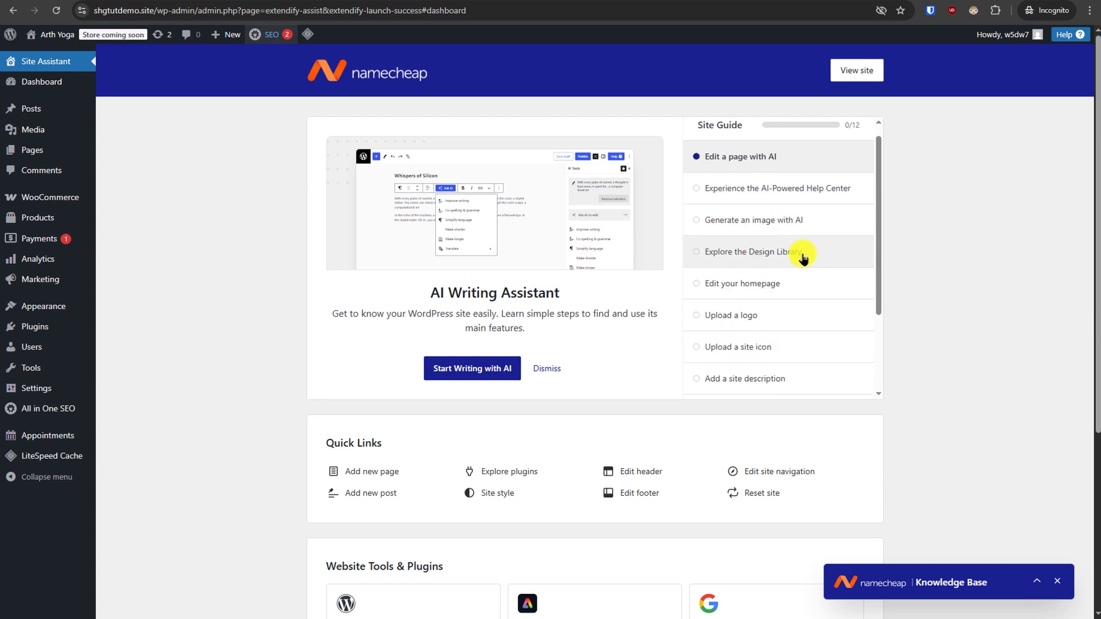
pyautogui.scroll(-3, 801, 258)
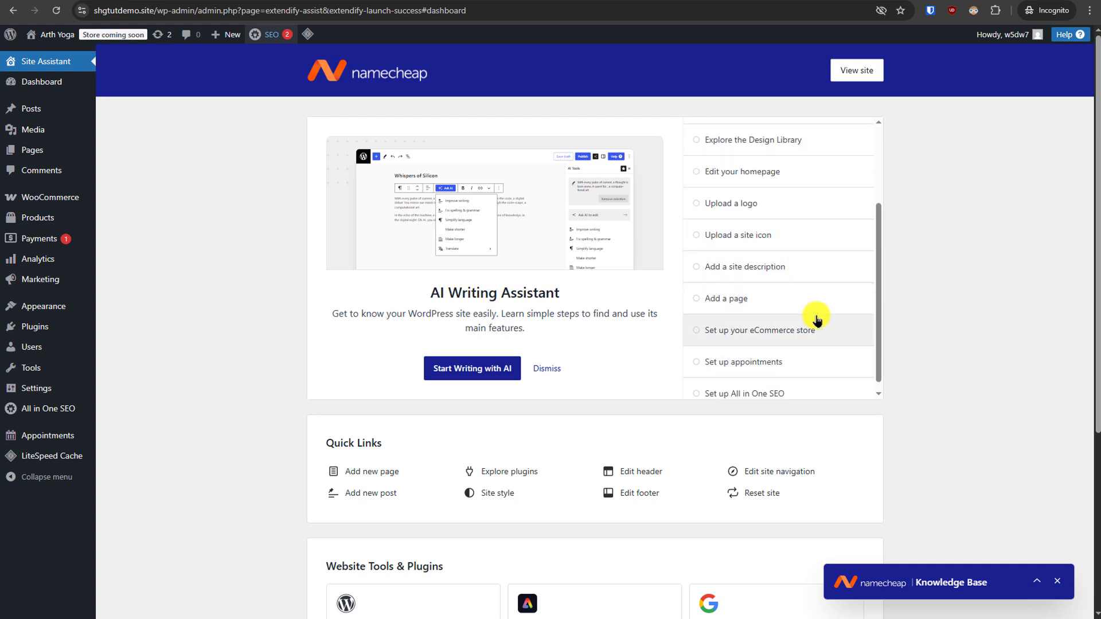
pyautogui.scroll(-1, 952, 255)
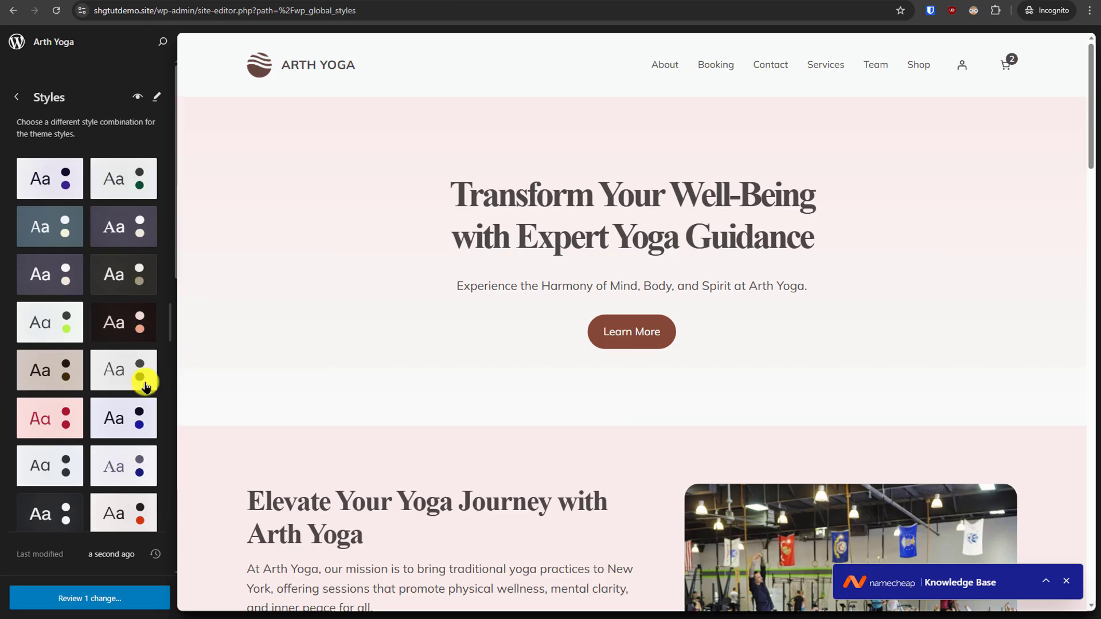
# Step: Try the Graphite and Glasgow variations, then apply the dark purple Cairo style
pyautogui.click(120, 369)
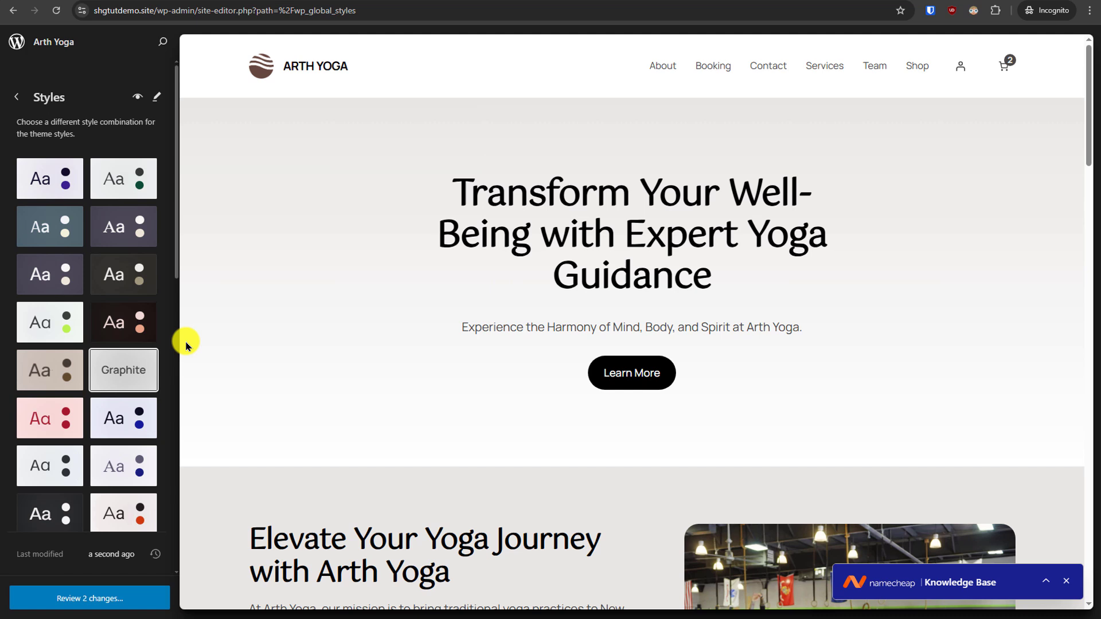
pyautogui.click(33, 369)
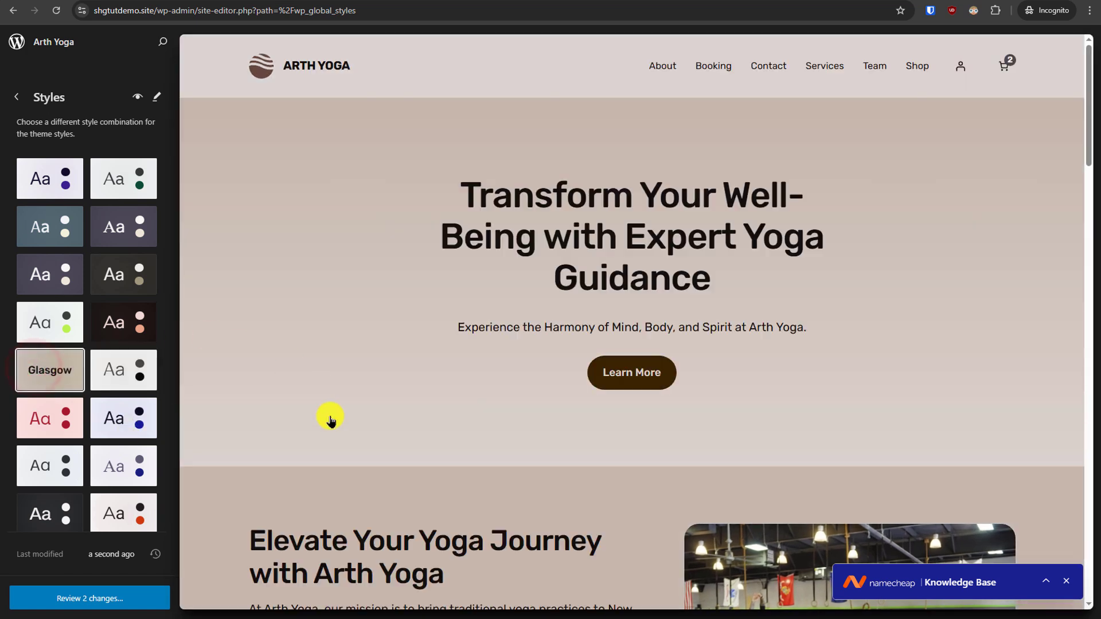
pyautogui.click(28, 282)
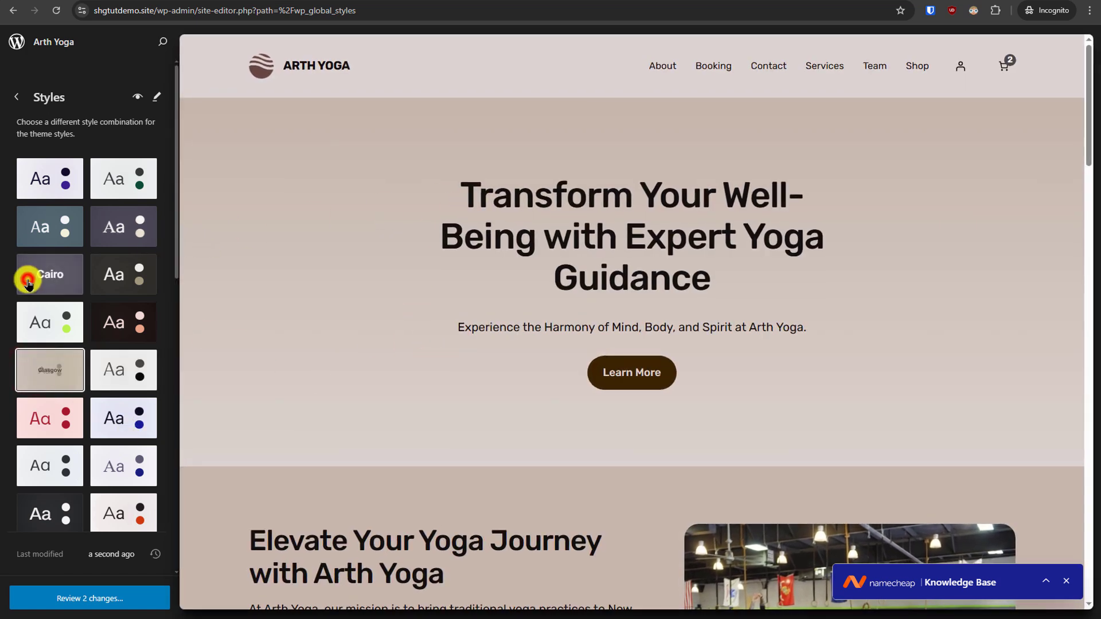
pyautogui.scroll(-3, 456, 266)
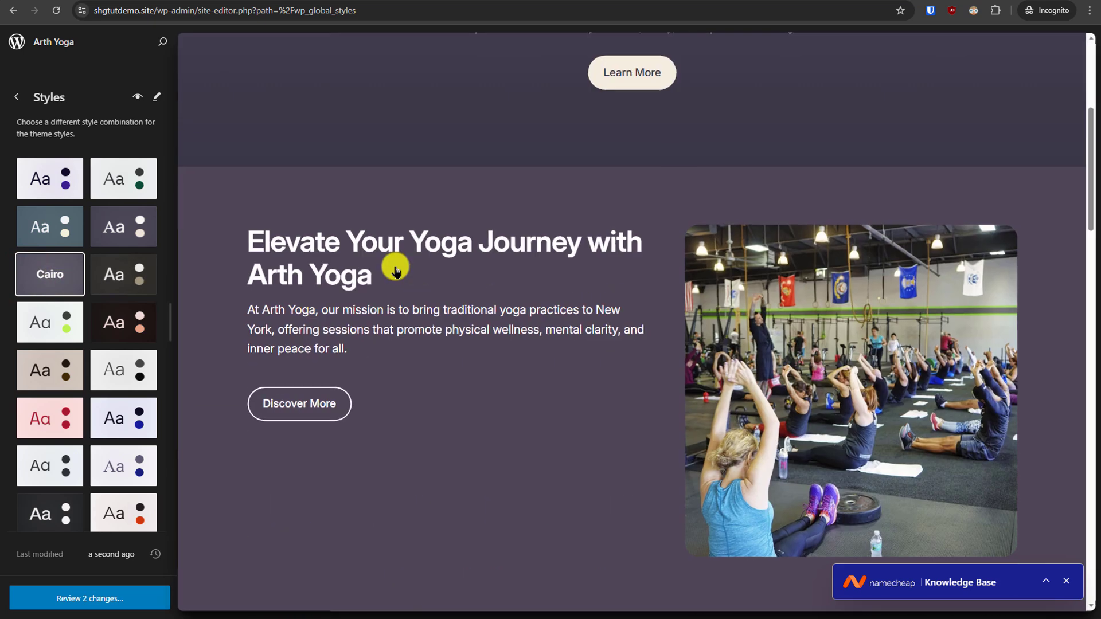
pyautogui.scroll(-2, 395, 269)
pyautogui.scroll(-3, 395, 269)
pyautogui.scroll(-3, 395, 269)
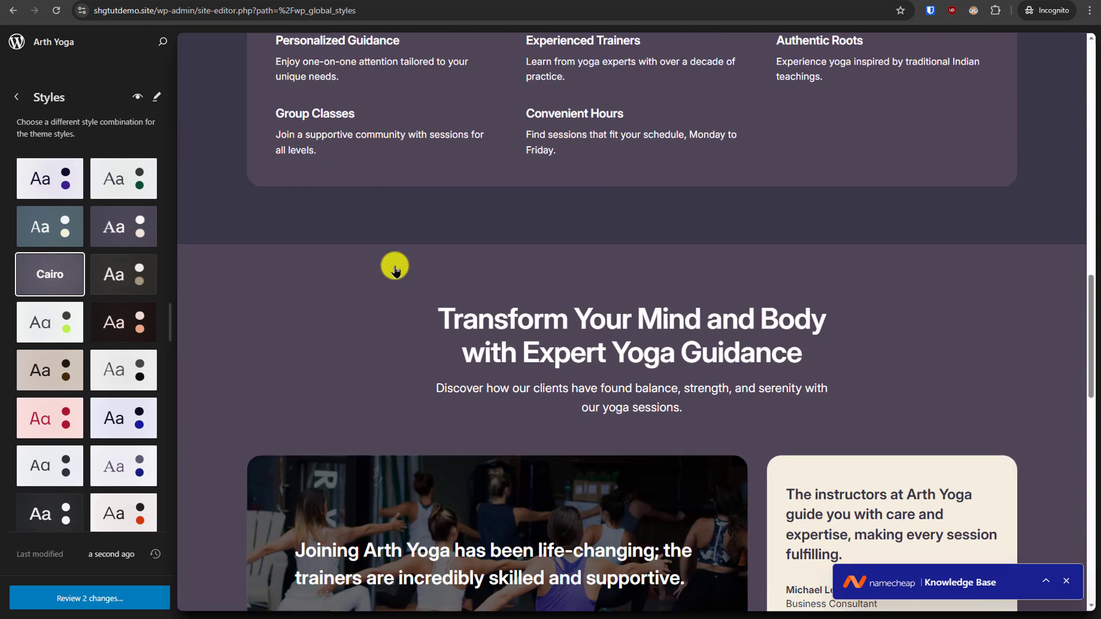
pyautogui.scroll(3, 395, 270)
pyautogui.scroll(3, 393, 266)
pyautogui.scroll(3, 394, 266)
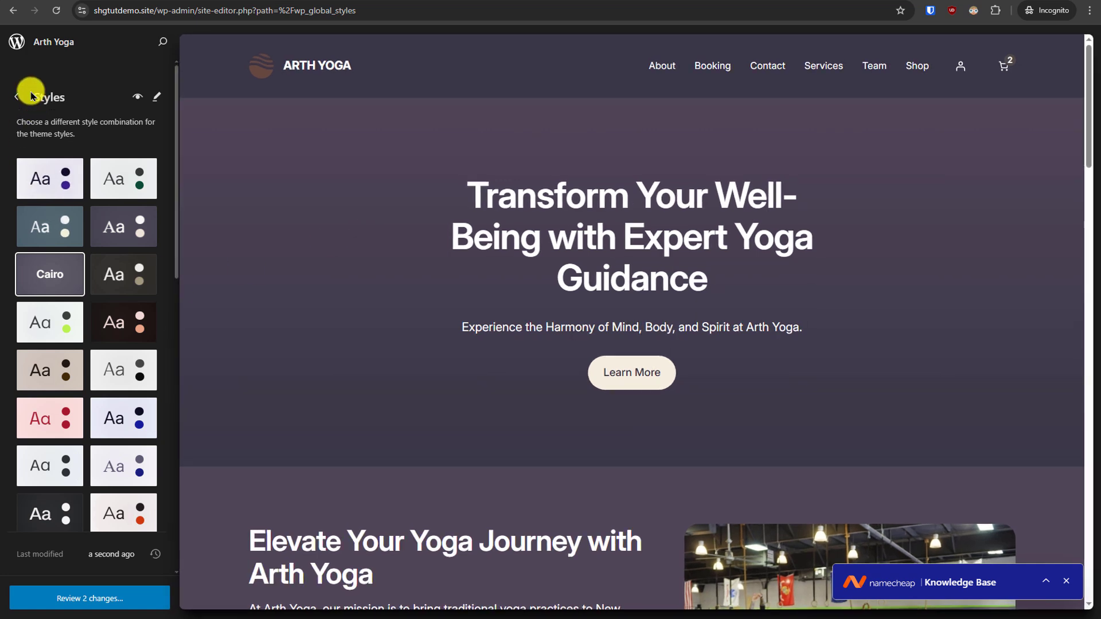
# Step: Exit the site editor via the WordPress logo, confirm Leave, and open Site Assistant
pyautogui.click(17, 40)
pyautogui.click(604, 87)
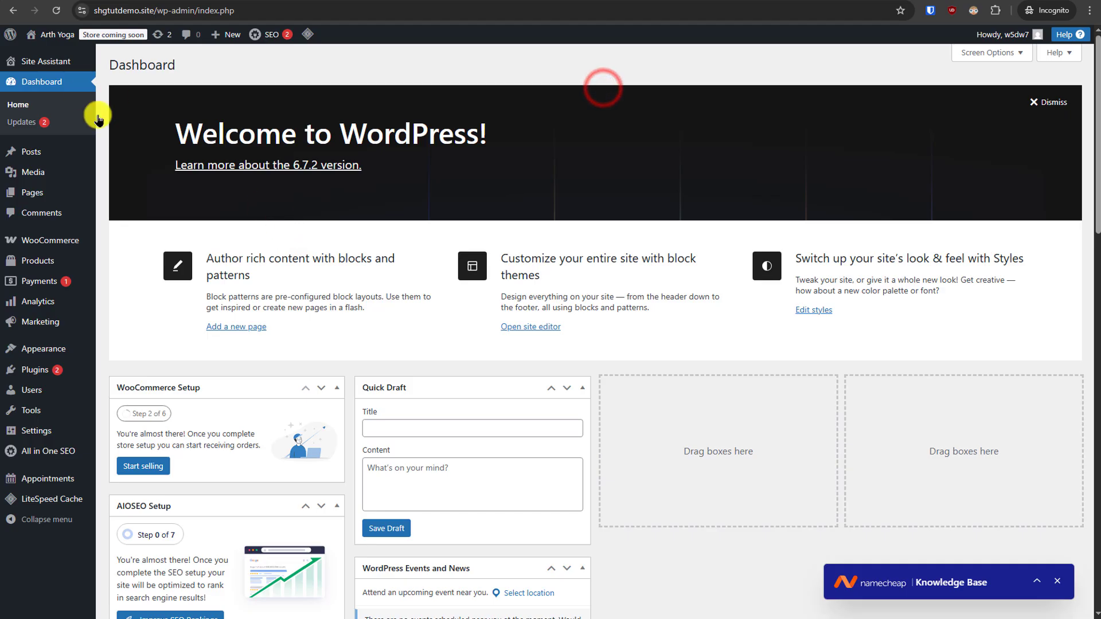
pyautogui.click(31, 58)
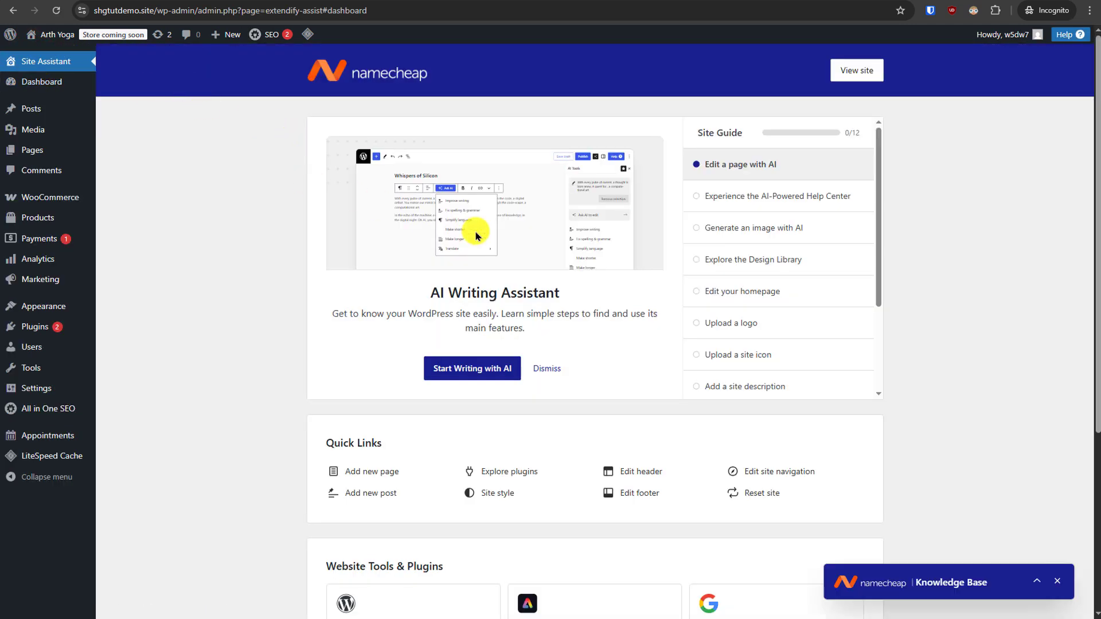
pyautogui.scroll(-3, 216, 290)
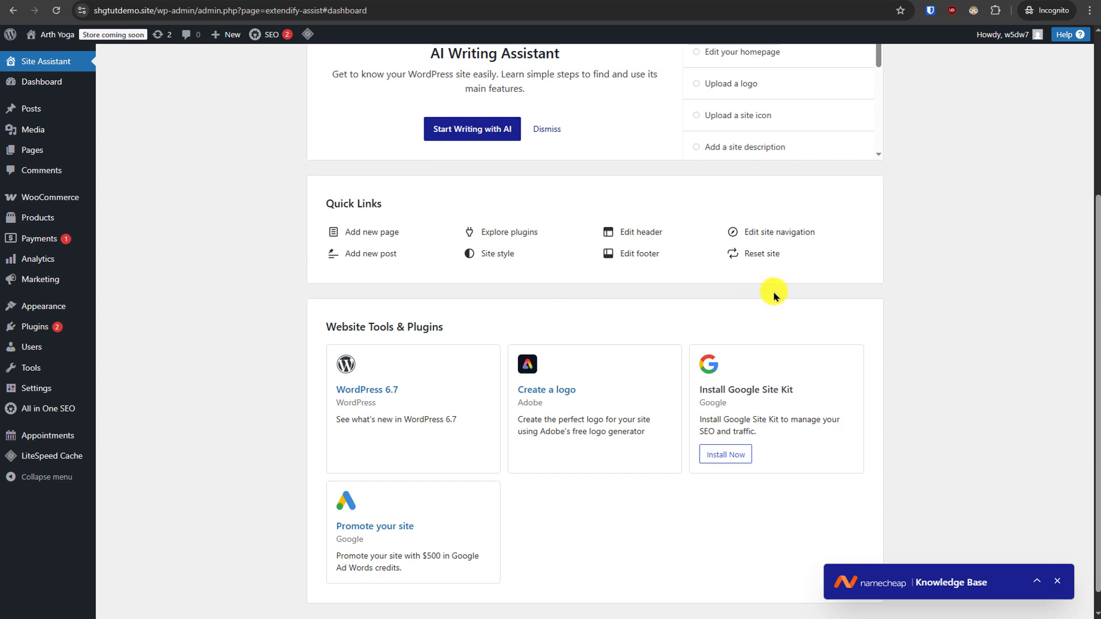
pyautogui.click(765, 257)
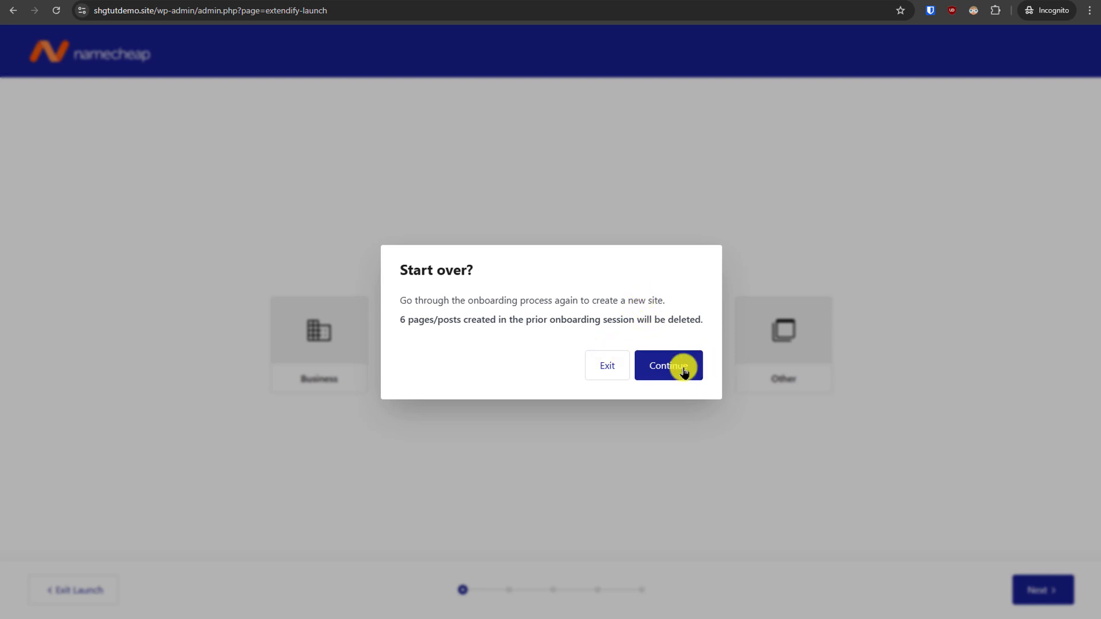
pyautogui.click(611, 370)
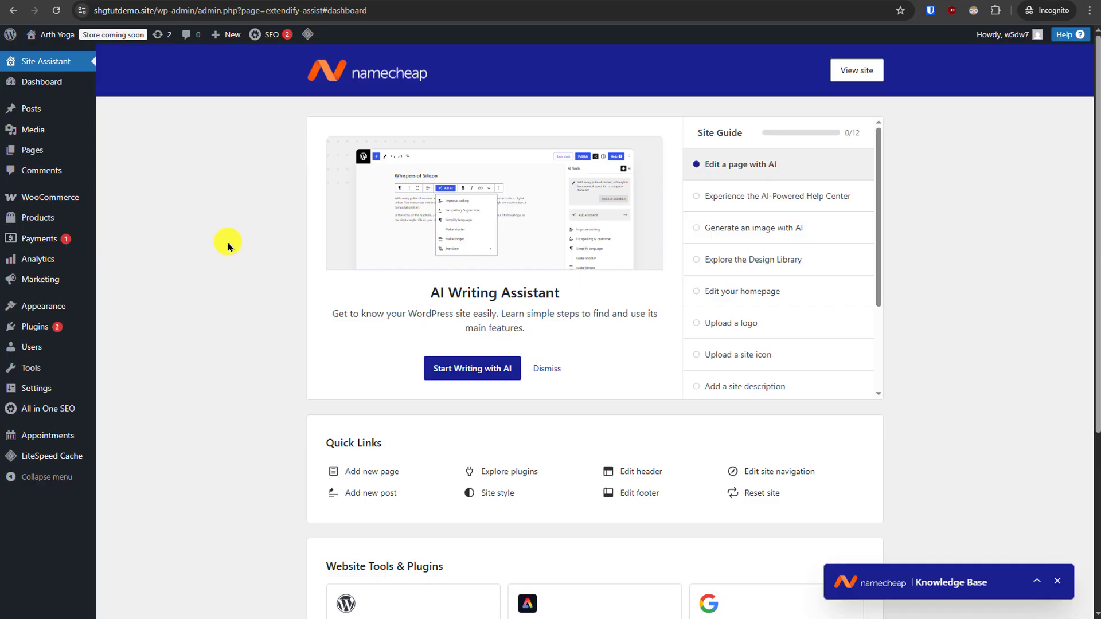